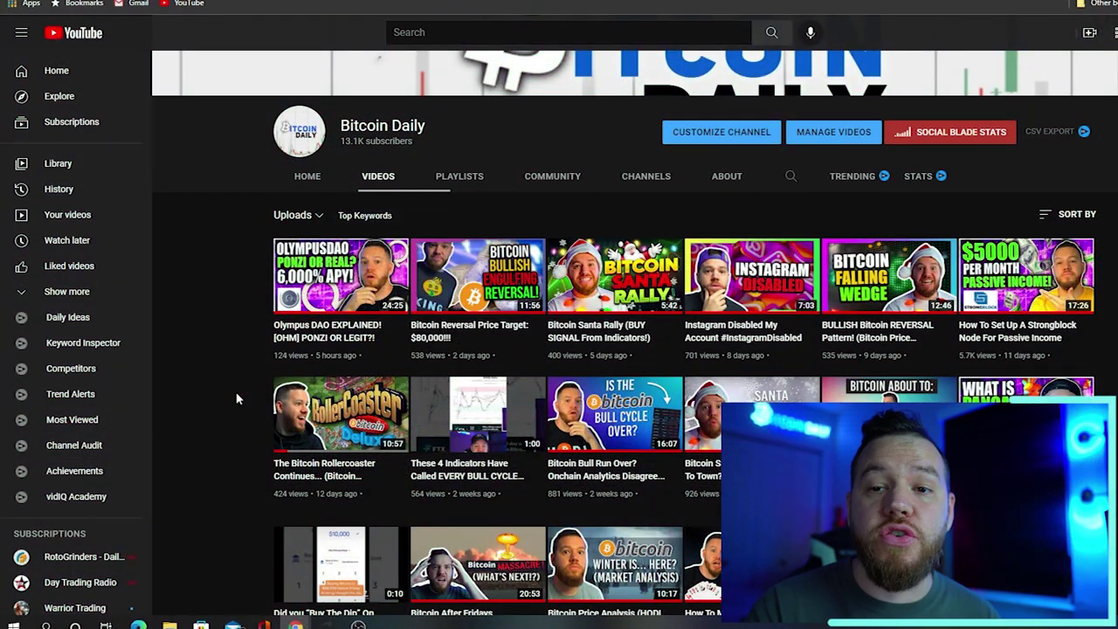
Open Avalanche's market listings on CoinMarketCap and browse the exchanges that trade AVAX
{"action": "mouse_move", "coordinate": [297, 335]}
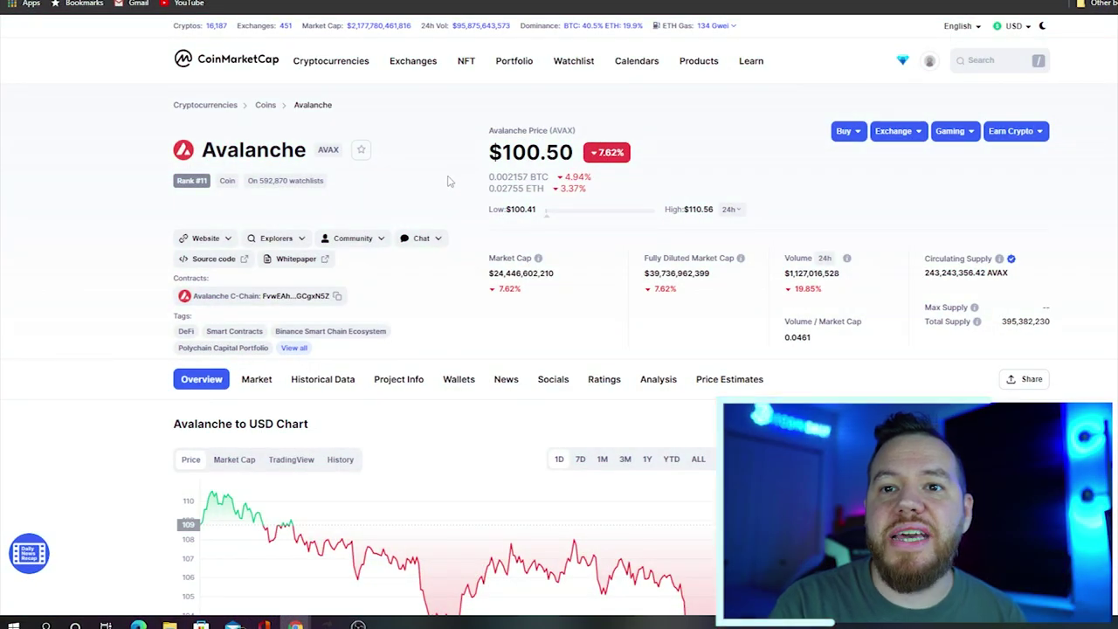
{"action": "left_click", "coordinate": [260, 381]}
{"action": "scroll", "coordinate": [263, 251], "scroll_direction": "down", "scroll_amount": 3}
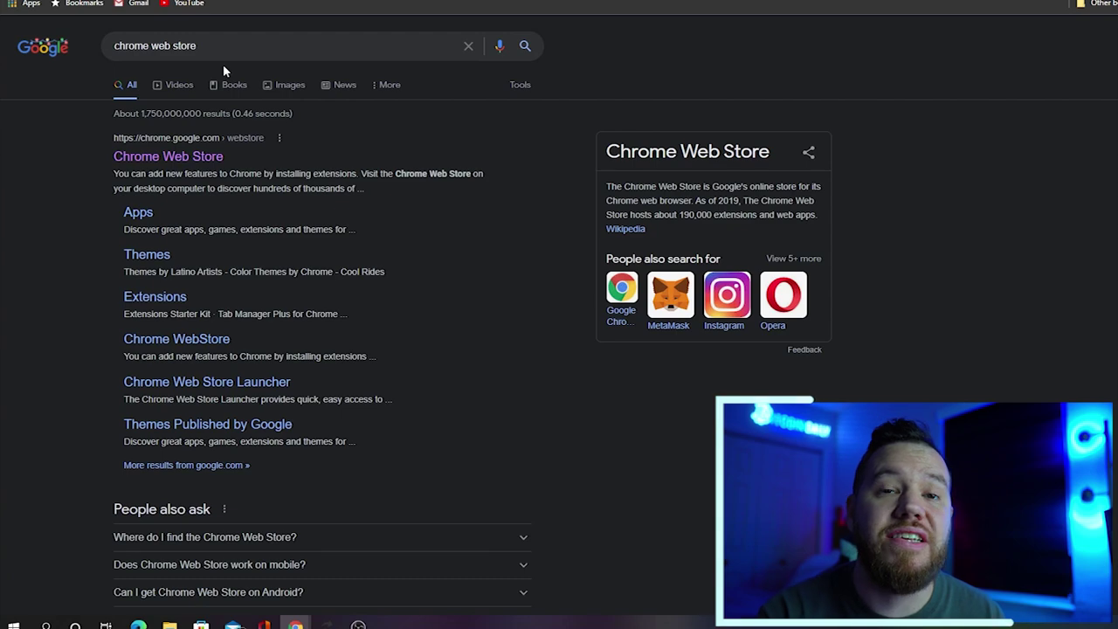
Open the Chrome Web Store, search for "metamask" and open the MetaMask extension's page
{"action": "left_click", "coordinate": [212, 157]}
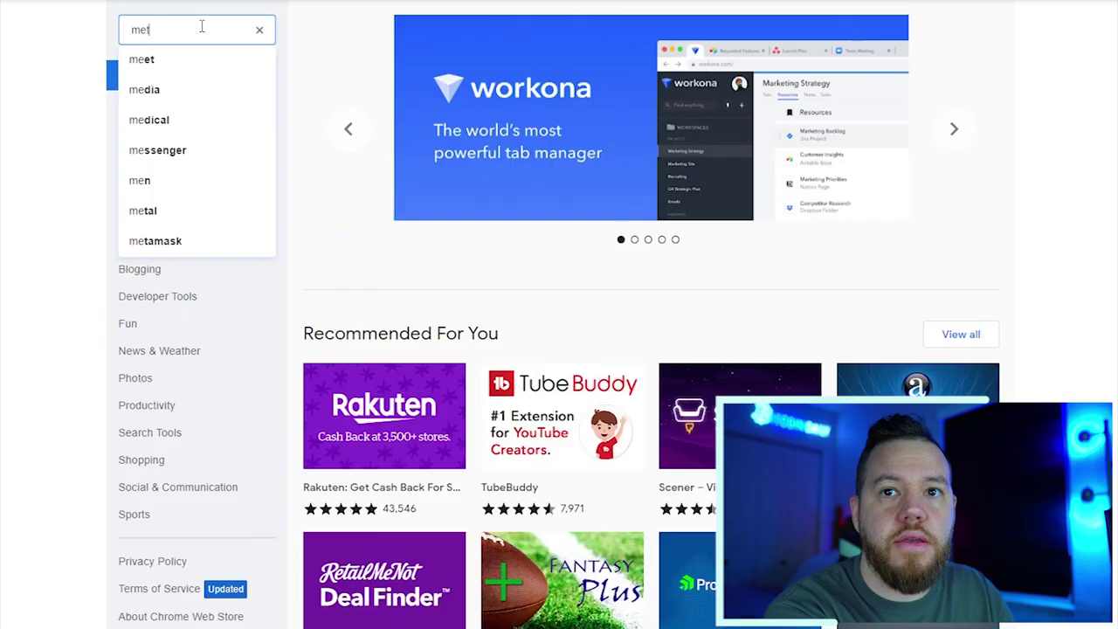
{"action": "type", "text": "a"}
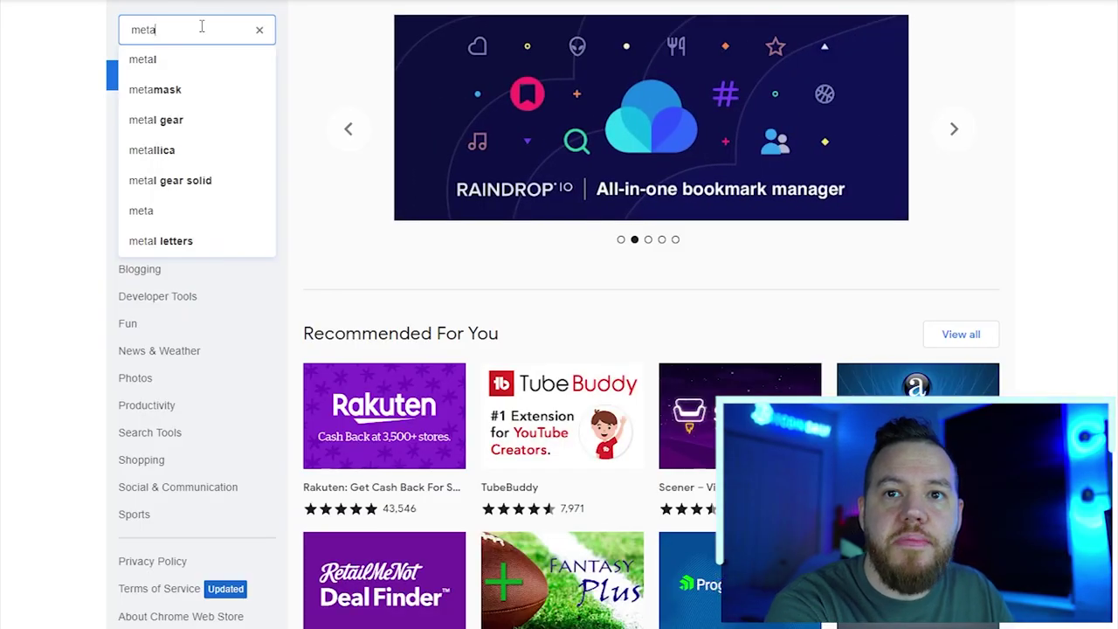
{"action": "key", "text": "Down"}
{"action": "key", "text": "Down"}
{"action": "key", "text": "Return"}
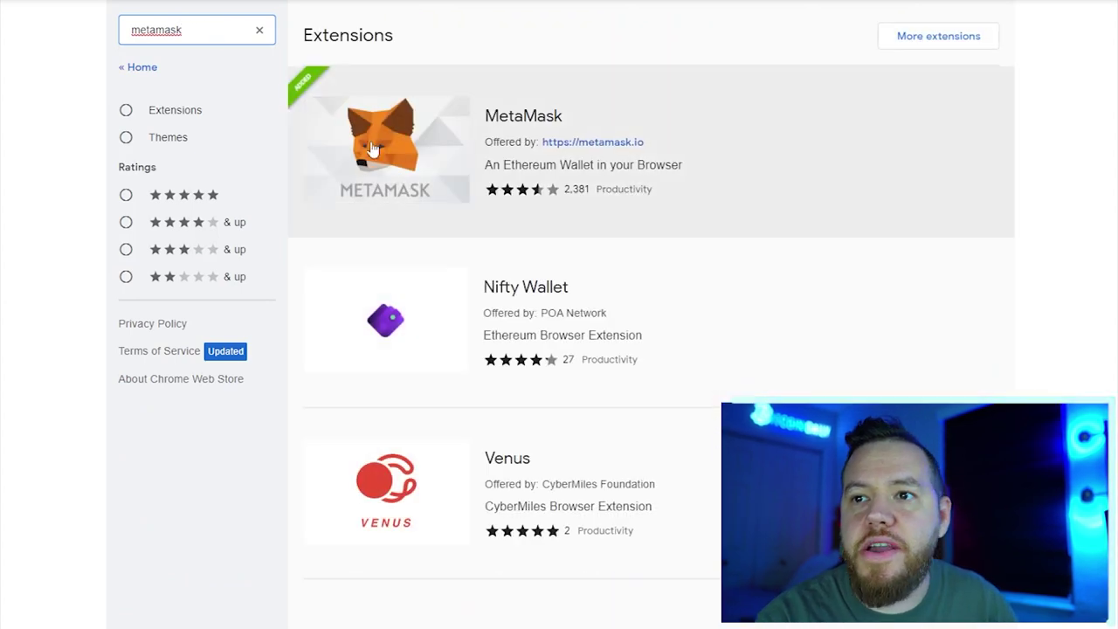
{"action": "left_click", "coordinate": [418, 150]}
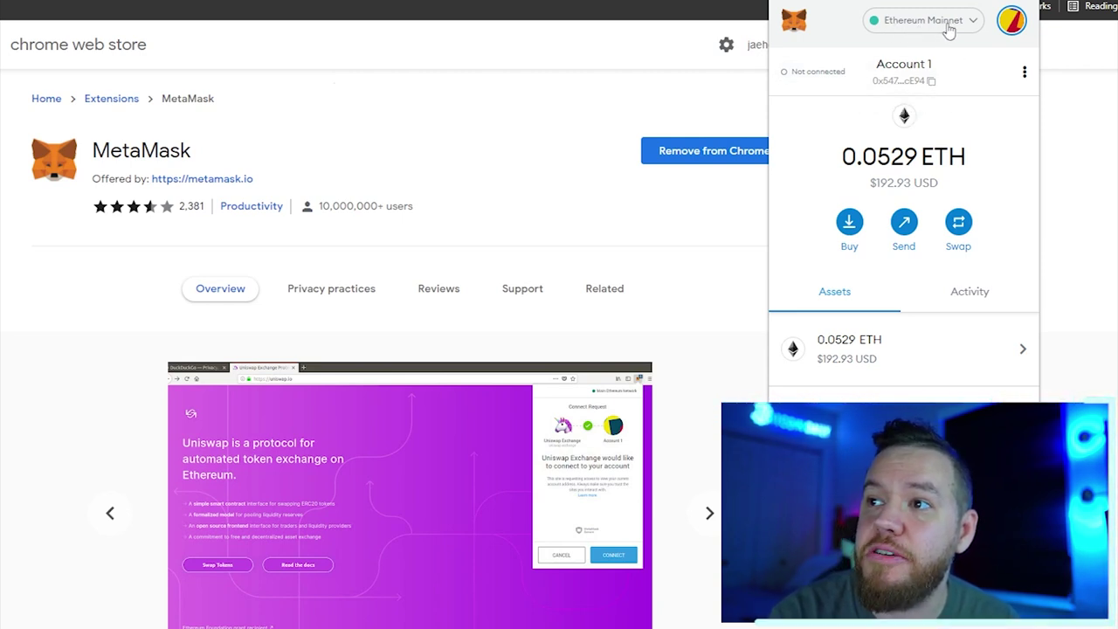
Look through the assets in the MetaMask wallet and open its network list
{"action": "scroll", "coordinate": [908, 131], "scroll_direction": "down", "scroll_amount": 2}
{"action": "scroll", "coordinate": [905, 168], "scroll_direction": "up", "scroll_amount": 1}
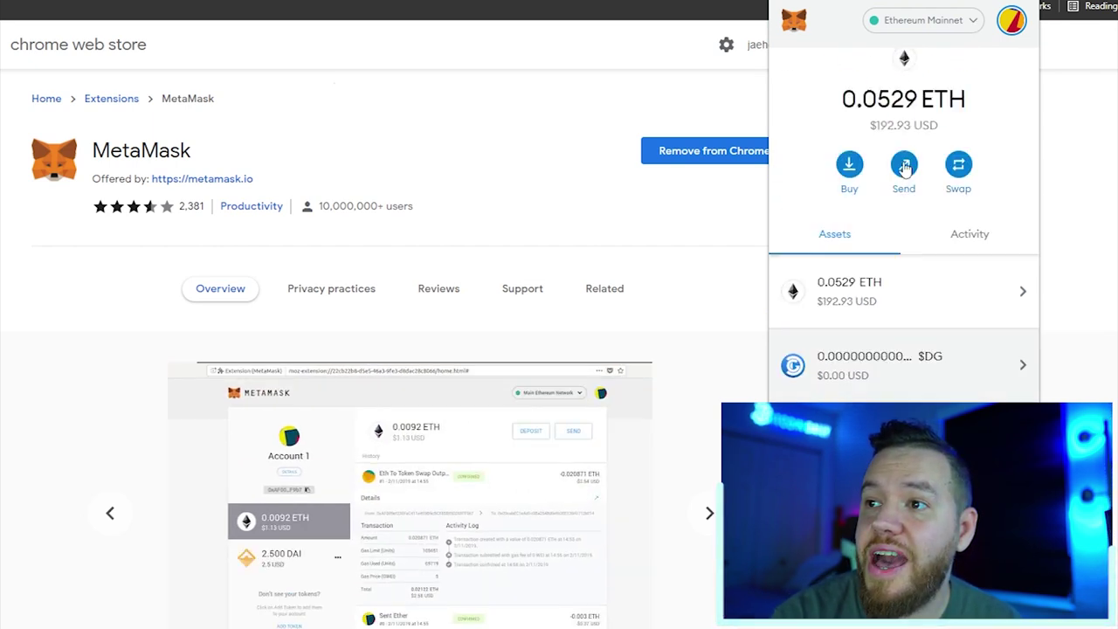
{"action": "scroll", "coordinate": [905, 169], "scroll_direction": "up", "scroll_amount": 1}
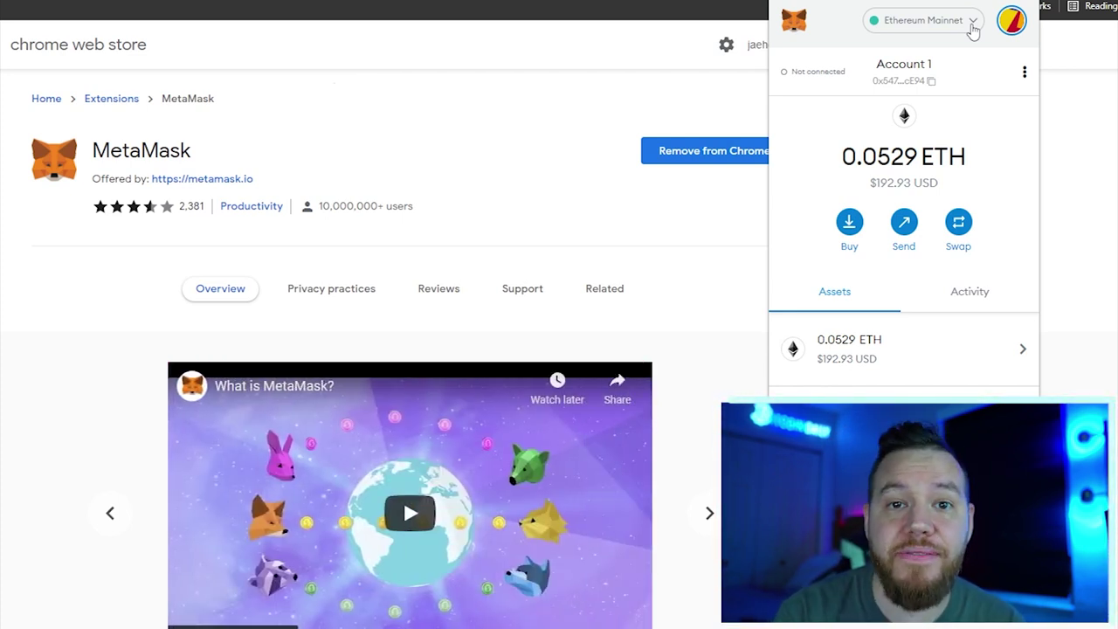
{"action": "left_click", "coordinate": [973, 28]}
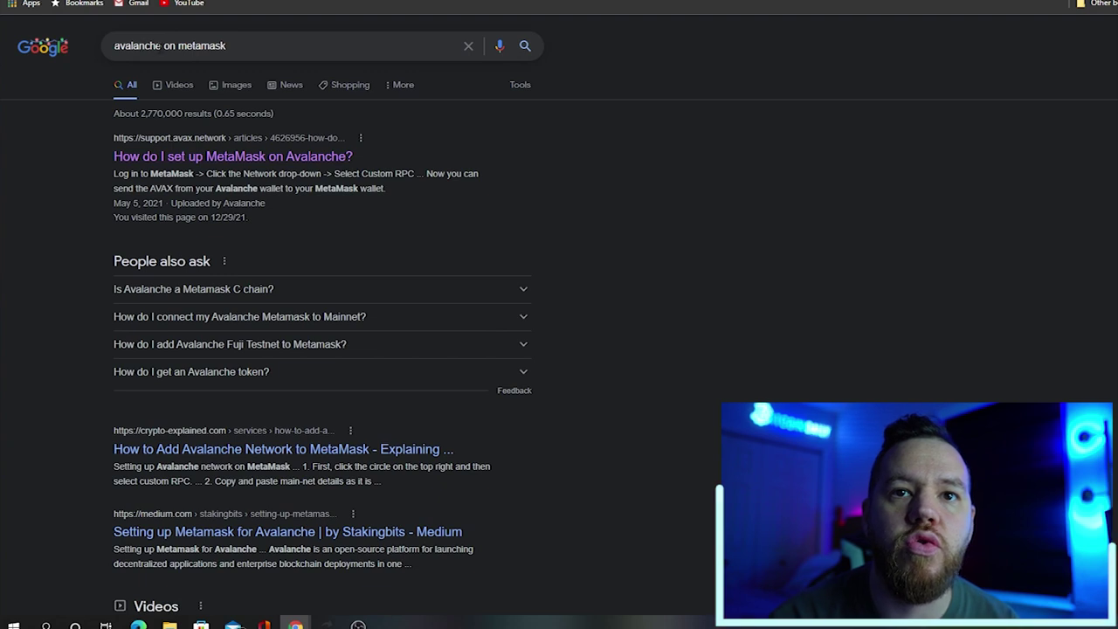
Open the Avalanche support guide on setting up MetaMask and bring up MetaMask's form for adding a network
{"action": "left_click", "coordinate": [304, 159]}
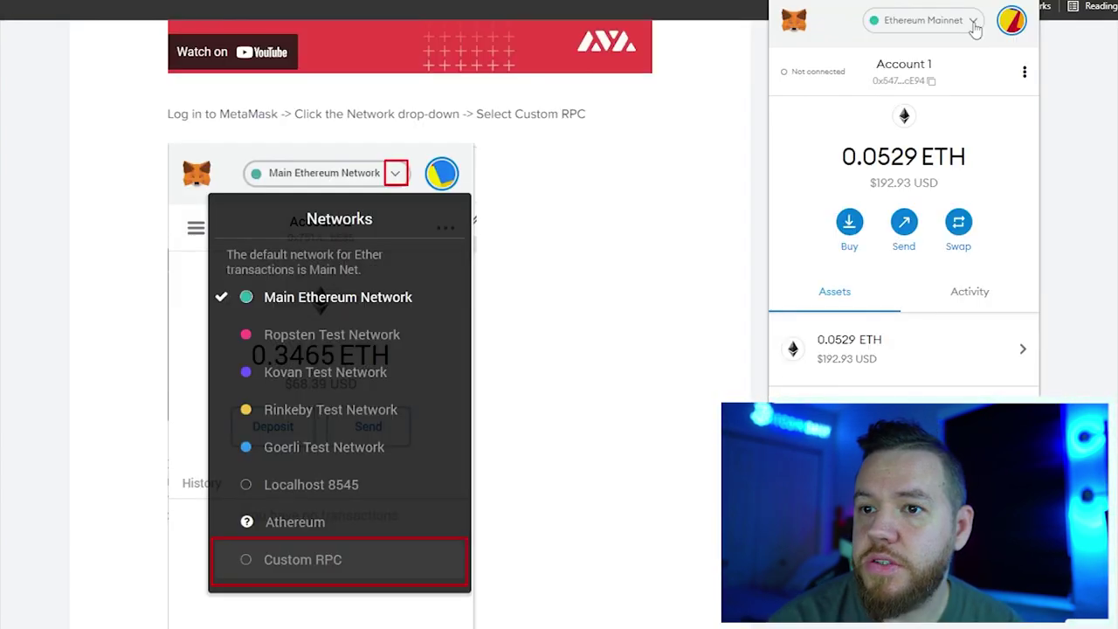
{"action": "left_click", "coordinate": [1085, 14]}
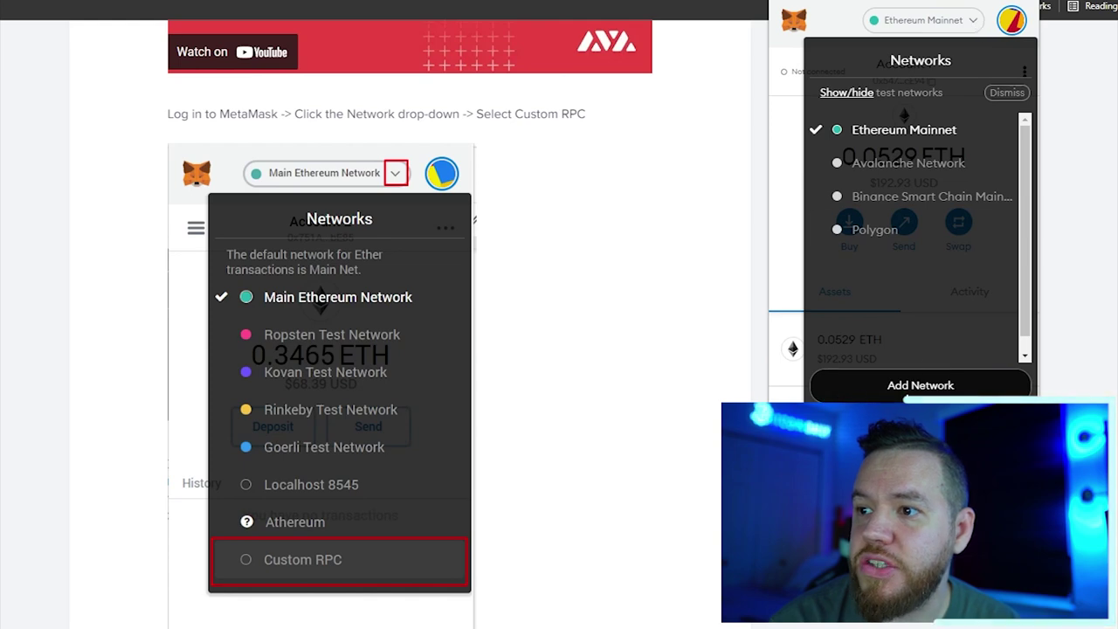
{"action": "left_click", "coordinate": [912, 392]}
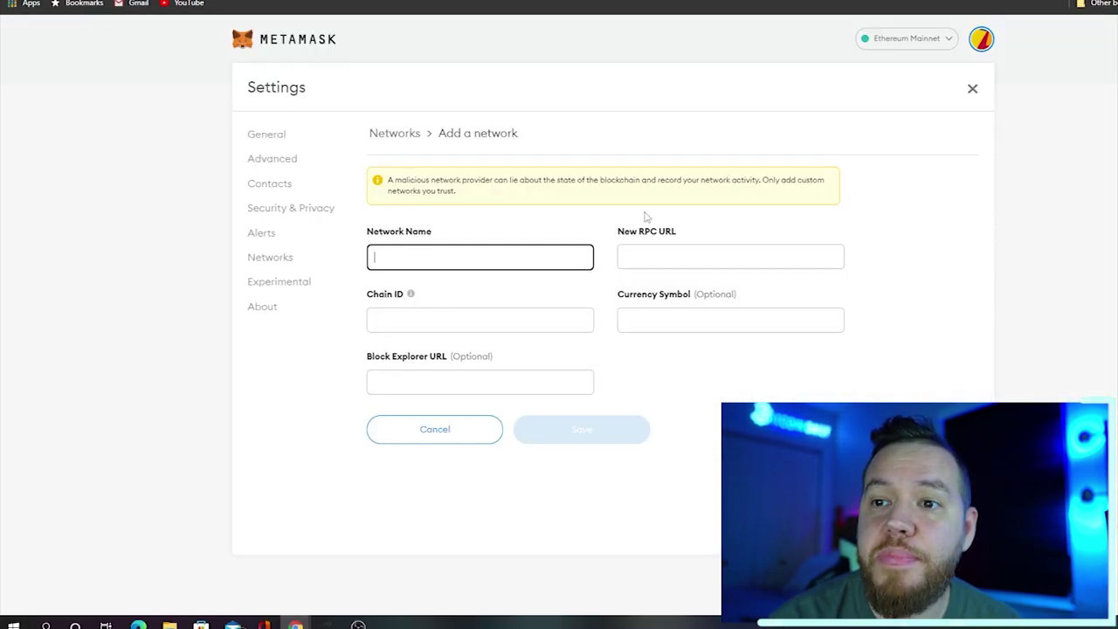
Check the guide's Avalanche Network name, RPC URL, chain ID, symbol and explorer against the fields of the network form
{"action": "key", "text": "ctrl+Tab"}
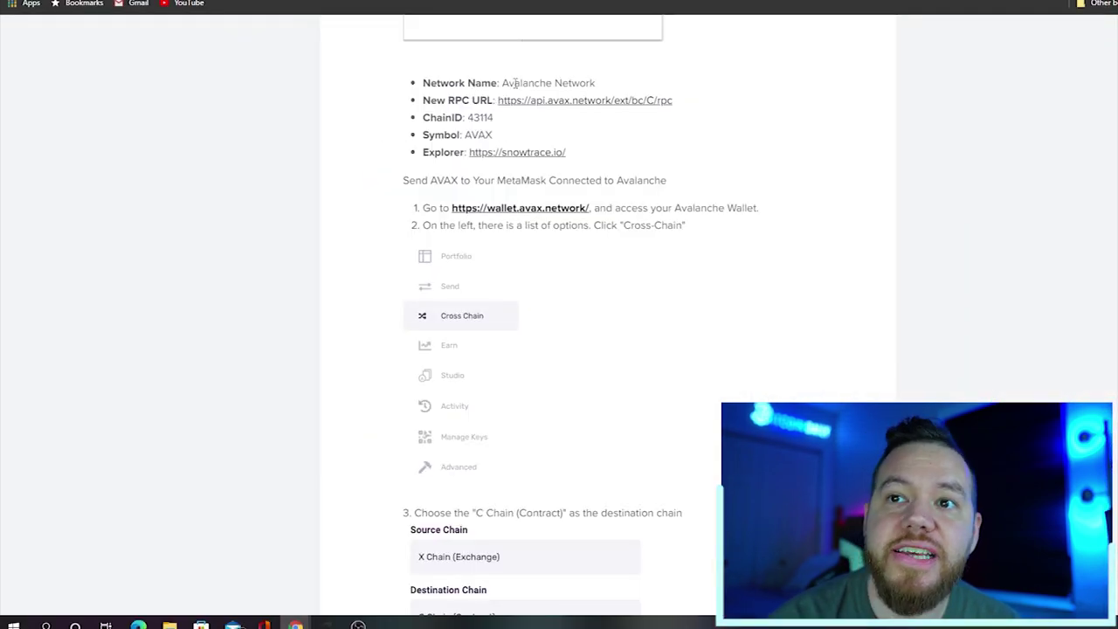
{"action": "left_click_drag", "start_coordinate": [434, 87], "coordinate": [574, 154]}
{"action": "key", "text": "ctrl+Tab"}
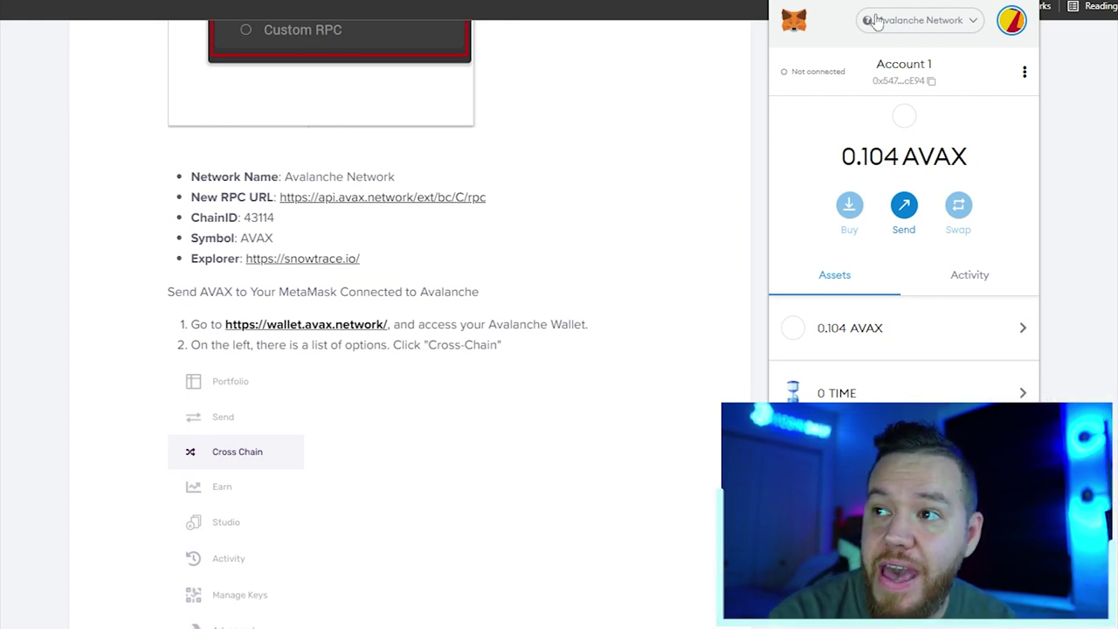
Copy the wallet address of Account 1 on the Avalanche Network and check its AVAX balance
{"action": "left_click", "coordinate": [914, 80]}
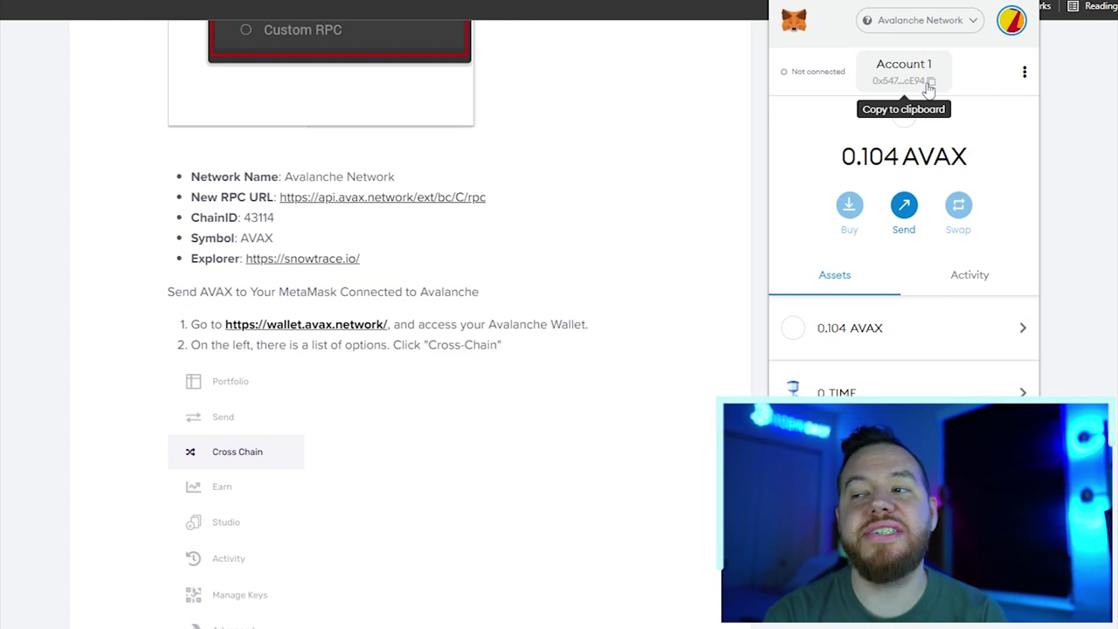
{"action": "left_click_drag", "start_coordinate": [839, 156], "coordinate": [961, 156]}
{"action": "left_click", "coordinate": [912, 155]}
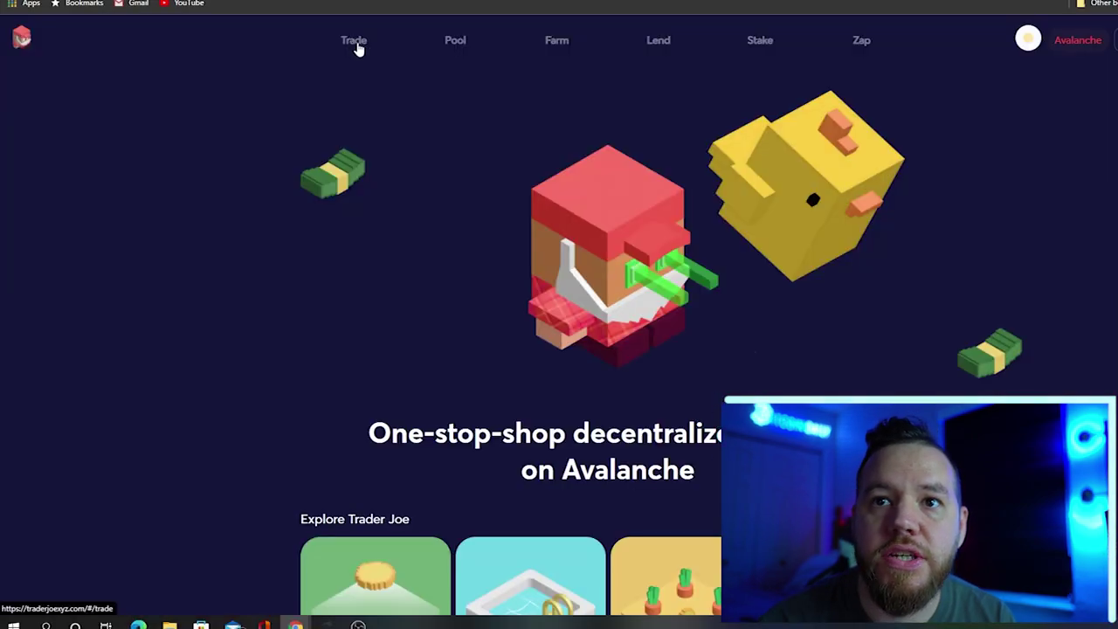
Open Trader Joe's trading page and choose gOHM as the token to receive for AVAX
{"action": "left_click", "coordinate": [355, 42]}
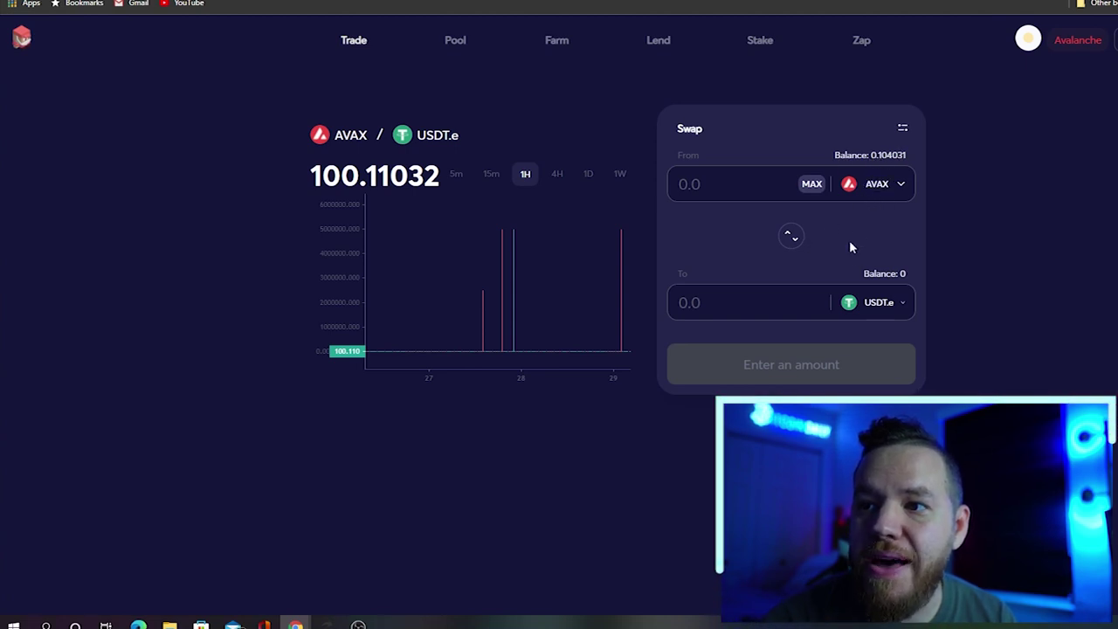
{"action": "left_click", "coordinate": [888, 305]}
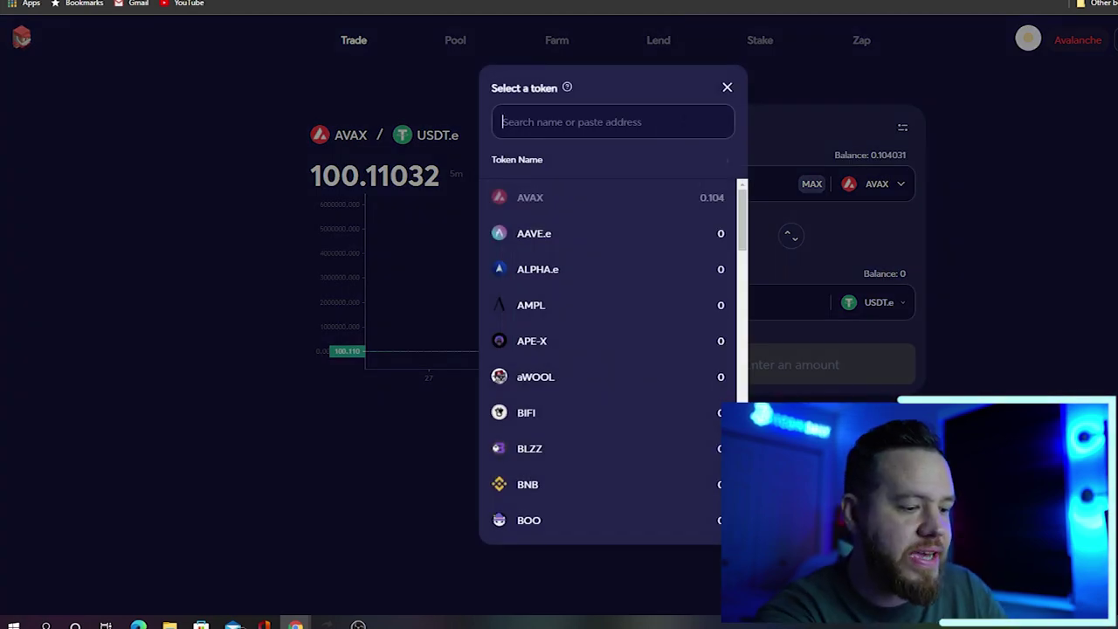
{"action": "type", "text": "go"}
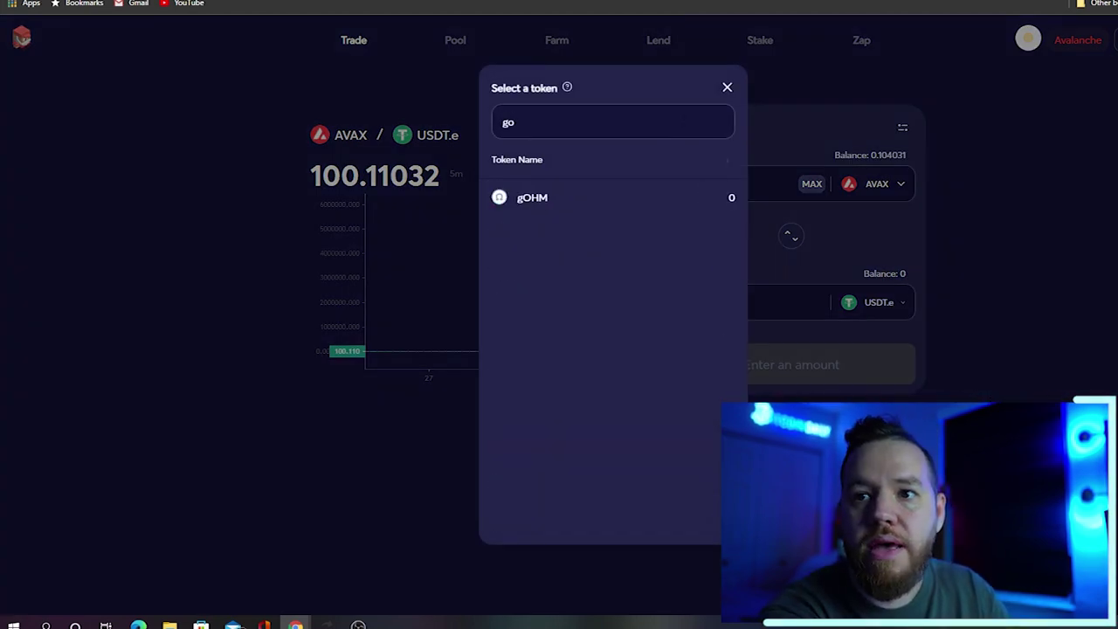
{"action": "type", "text": "hm"}
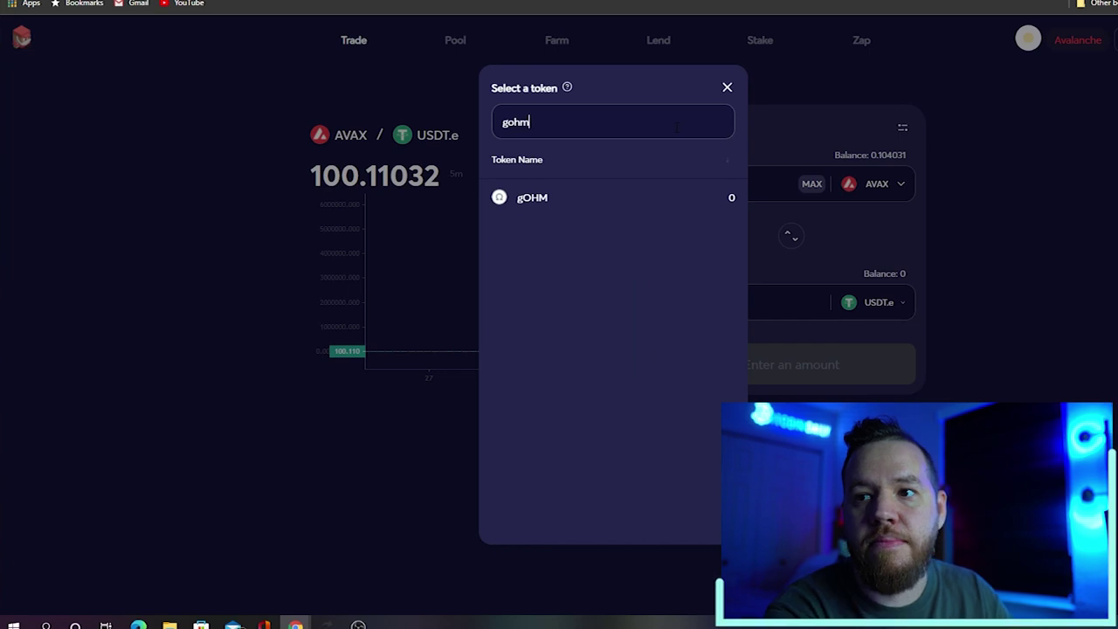
{"action": "left_click", "coordinate": [552, 201]}
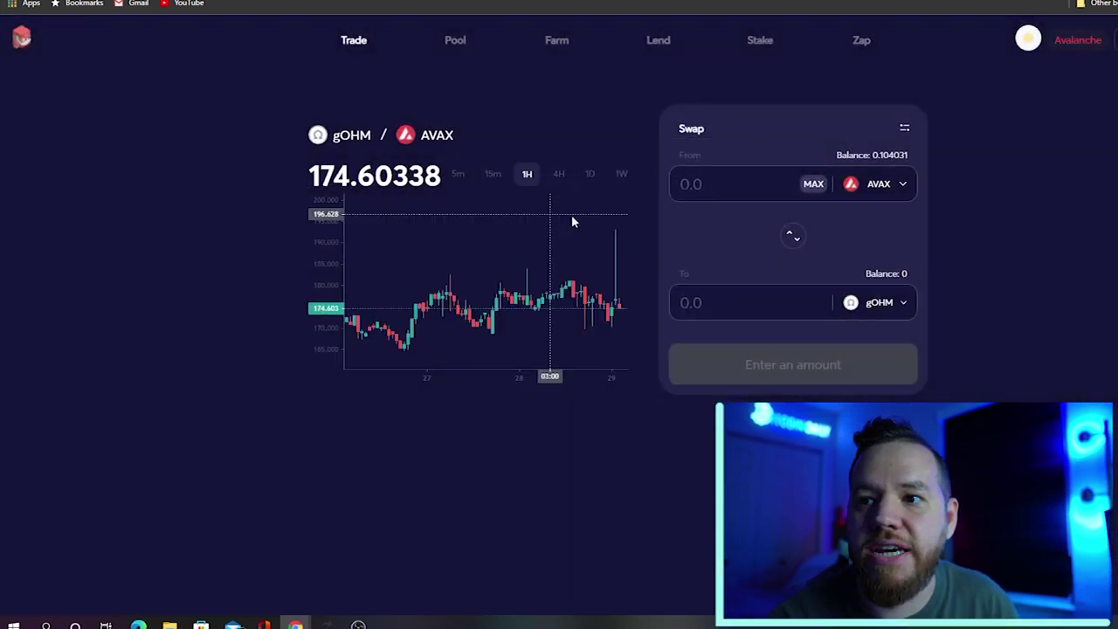
Set the amount to swap to 0.05 AVAX
{"action": "left_click", "coordinate": [814, 185]}
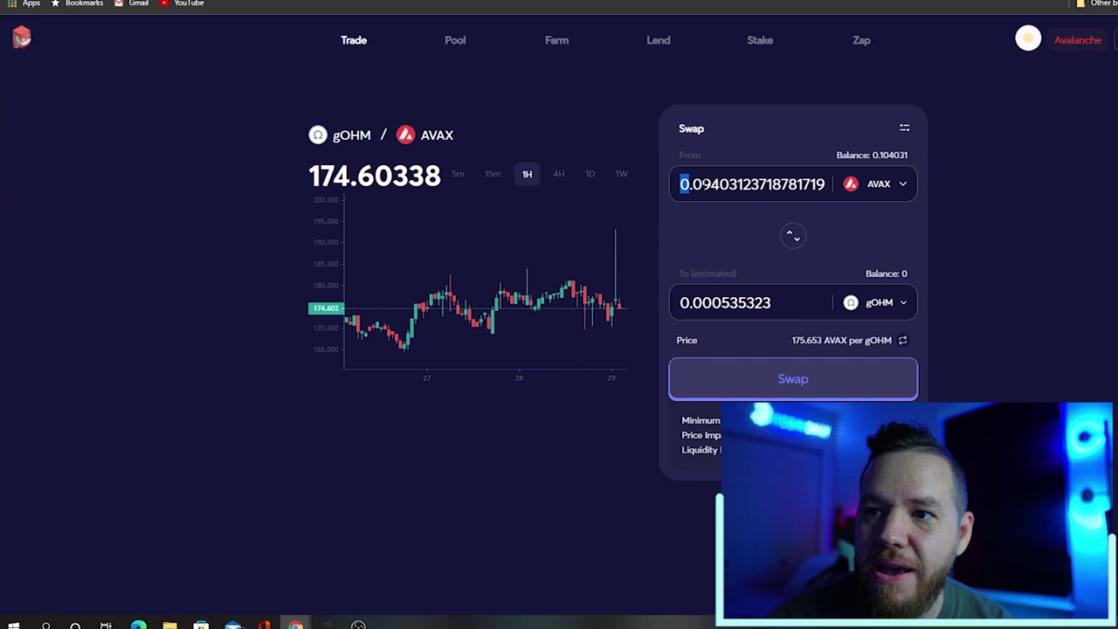
{"action": "left_click", "coordinate": [697, 183]}
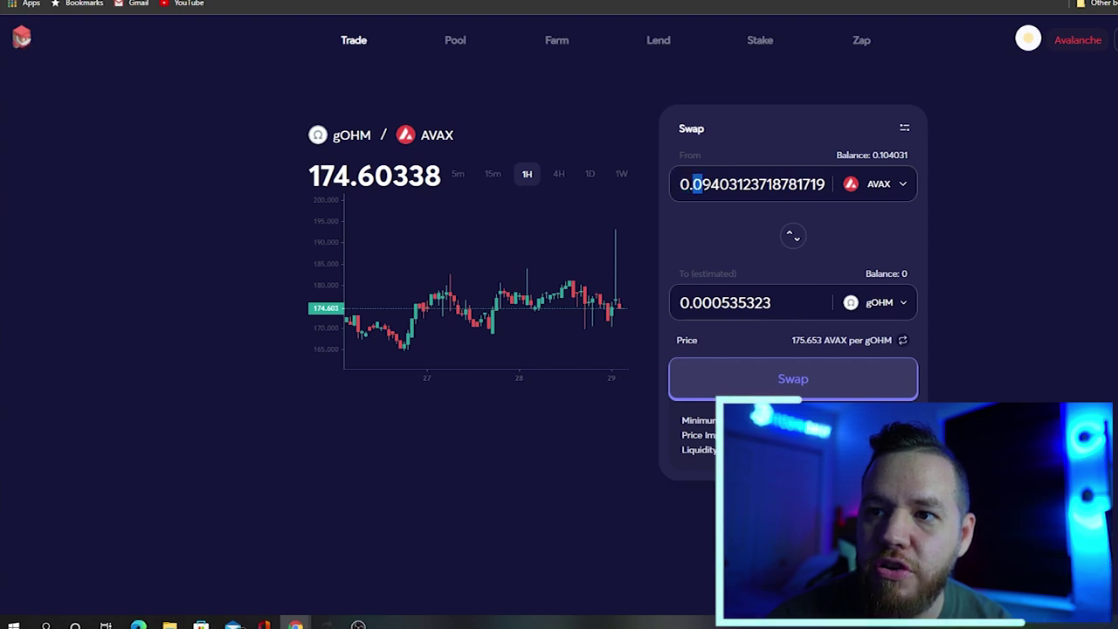
{"action": "left_click_drag", "start_coordinate": [709, 185], "coordinate": [867, 185]}
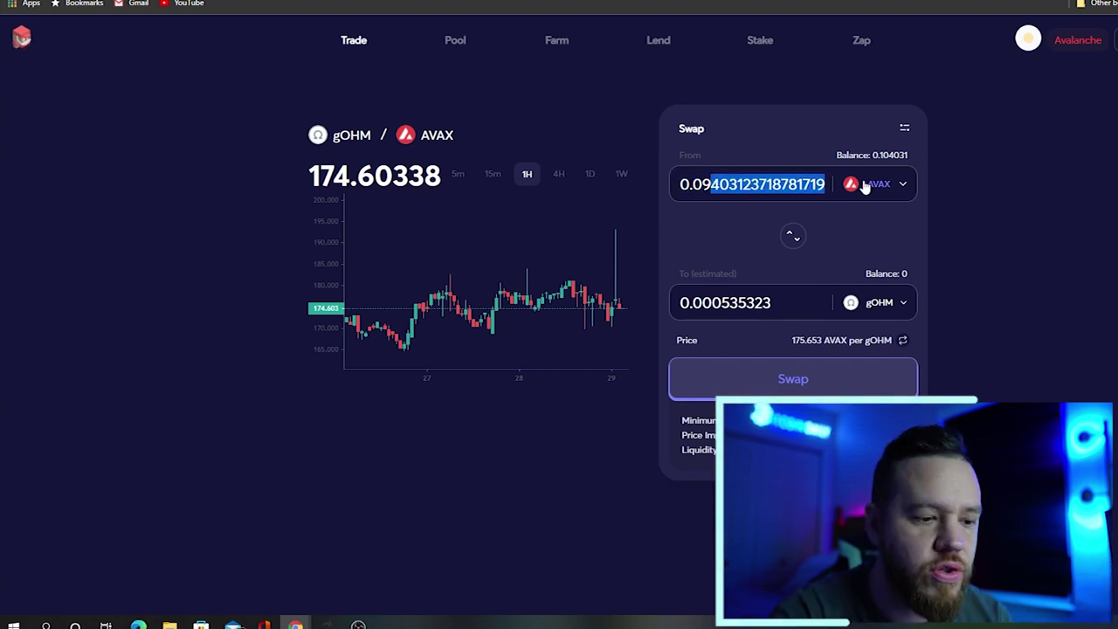
{"action": "key", "text": "BackSpace"}
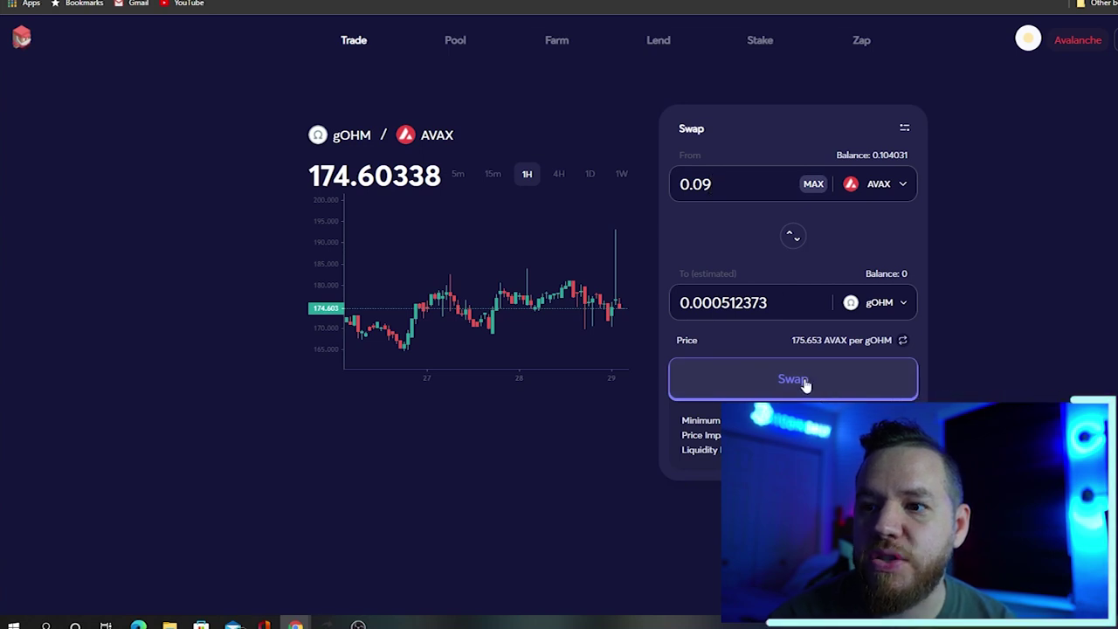
{"action": "left_click", "coordinate": [710, 184]}
{"action": "key", "text": "BackSpace"}
{"action": "type", "text": "5"}
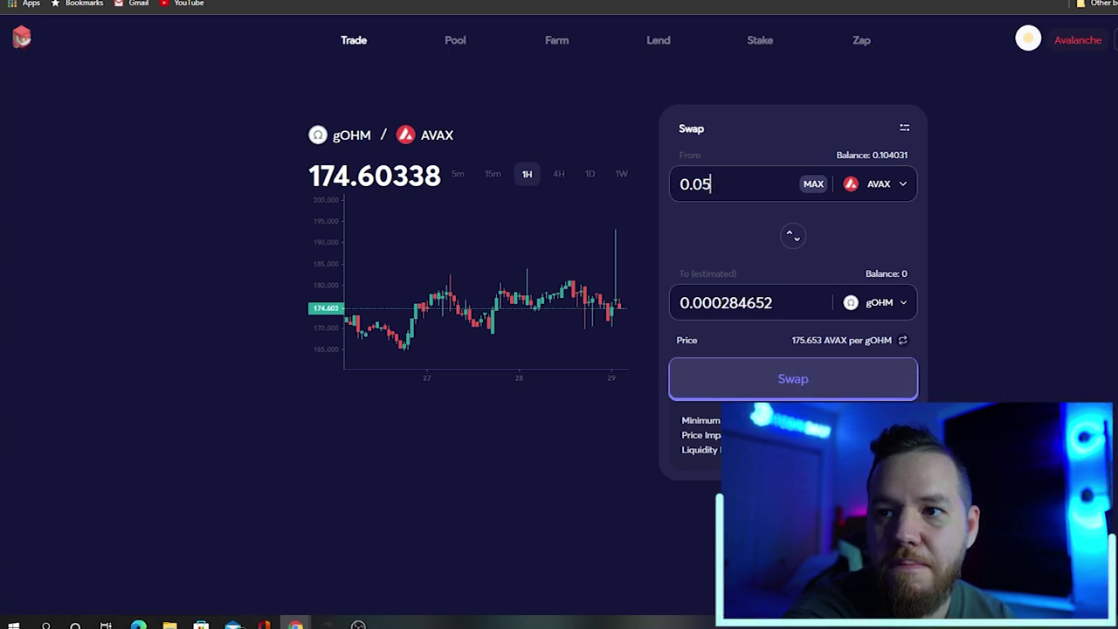
Submit the swap of 0.05 AVAX for gOHM, confirm it in the wallet and close the transaction notice
{"action": "left_click", "coordinate": [807, 381]}
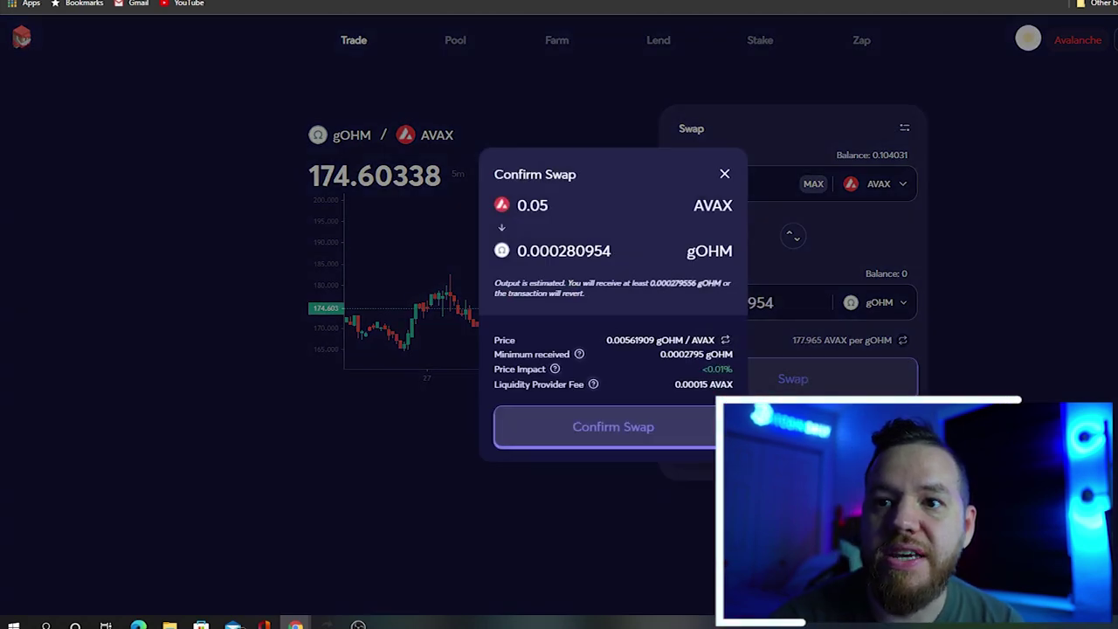
{"action": "left_click", "coordinate": [632, 427]}
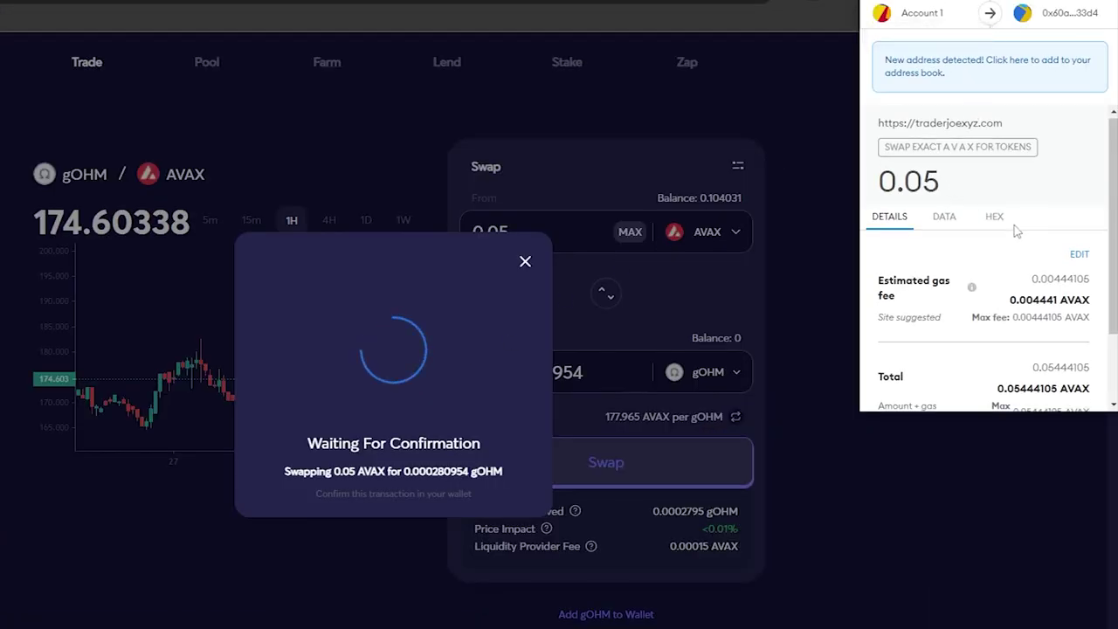
{"action": "scroll", "coordinate": [1021, 238], "scroll_direction": "down", "scroll_amount": 2}
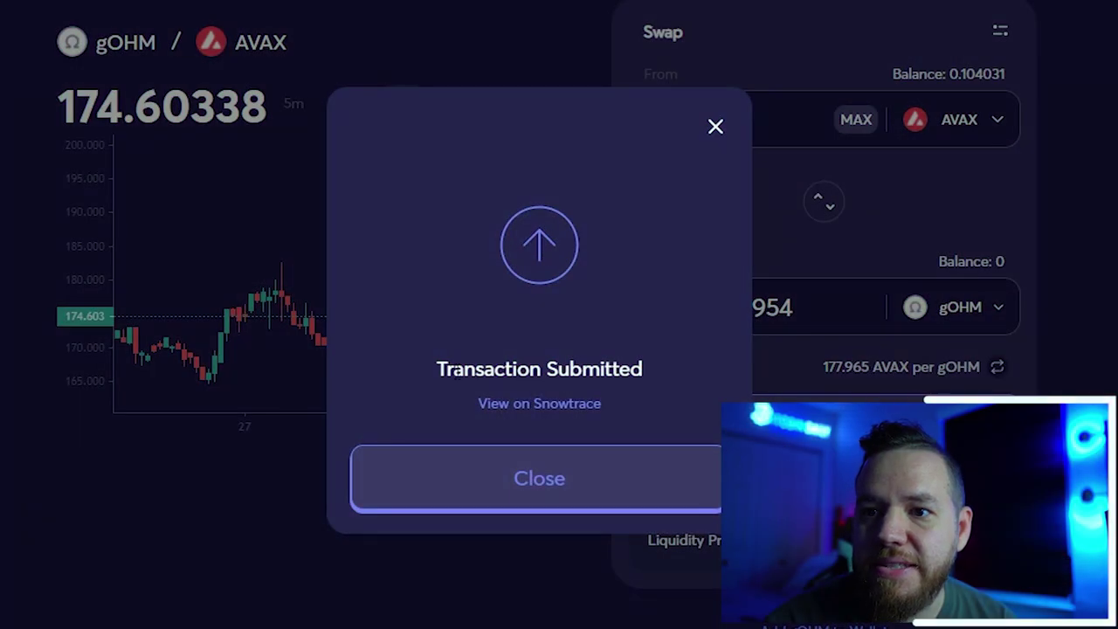
{"action": "left_click", "coordinate": [557, 480]}
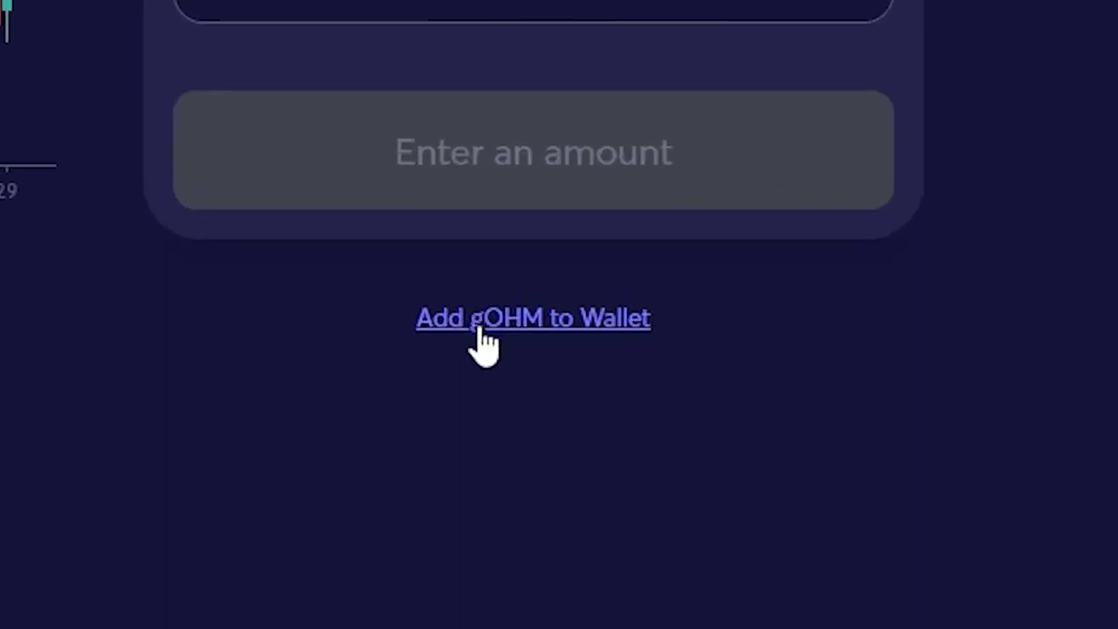
Add gOHM to the MetaMask wallet and check the token in its asset list
{"action": "left_click", "coordinate": [577, 335]}
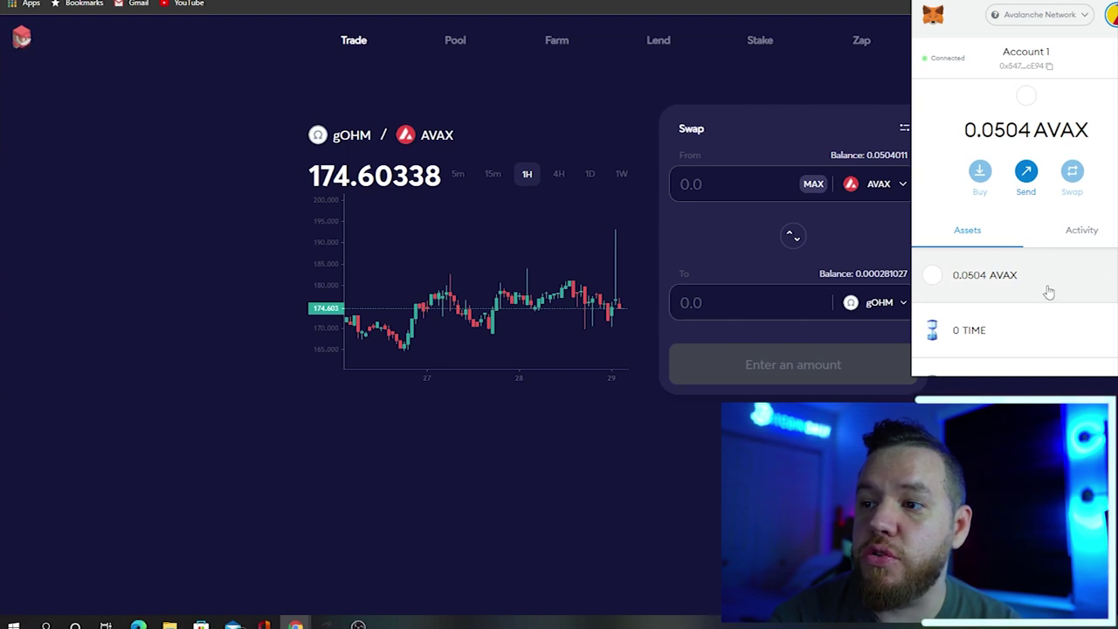
{"action": "scroll", "coordinate": [1039, 292], "scroll_direction": "down", "scroll_amount": 2}
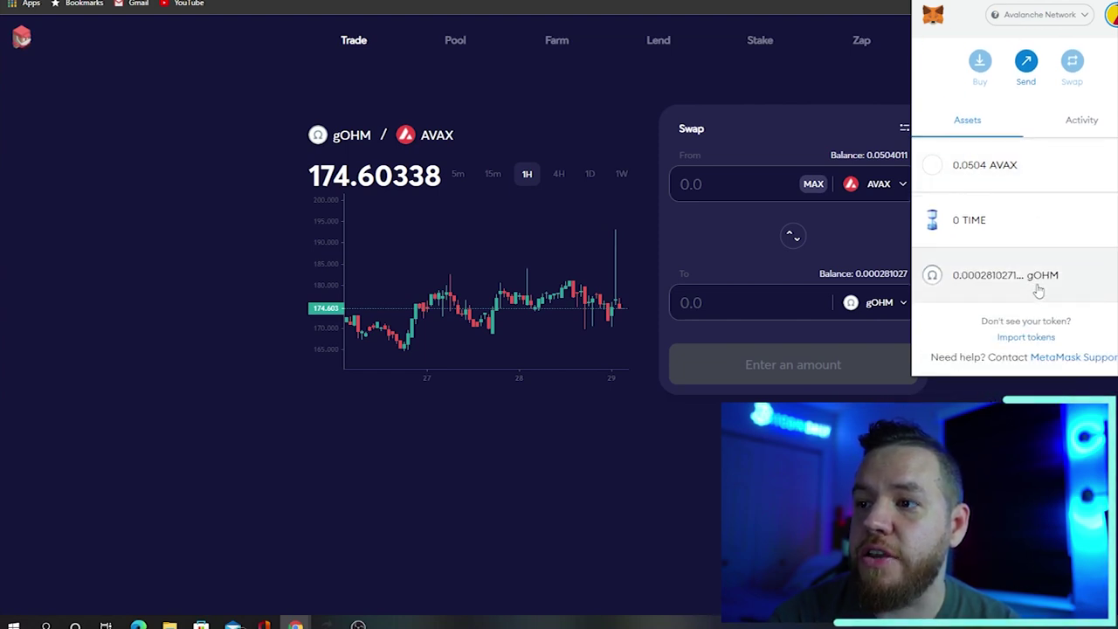
{"action": "scroll", "coordinate": [1062, 284], "scroll_direction": "up", "scroll_amount": 2}
{"action": "scroll", "coordinate": [1059, 284], "scroll_direction": "down", "scroll_amount": 2}
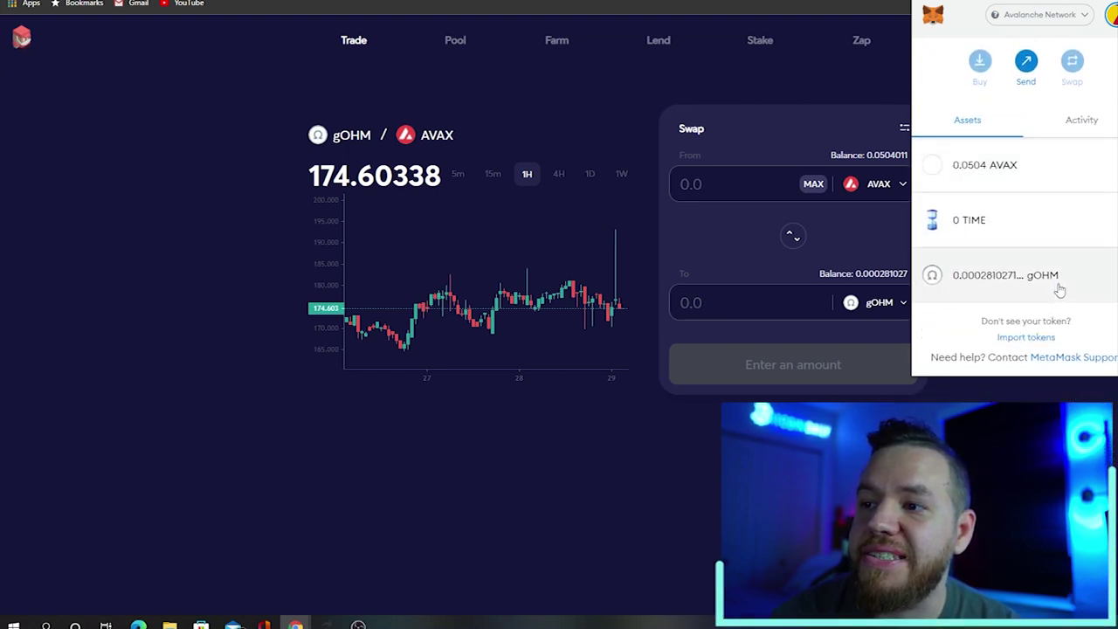
{"action": "scroll", "coordinate": [1045, 285], "scroll_direction": "up", "scroll_amount": 2}
{"action": "scroll", "coordinate": [1049, 277], "scroll_direction": "down", "scroll_amount": 2}
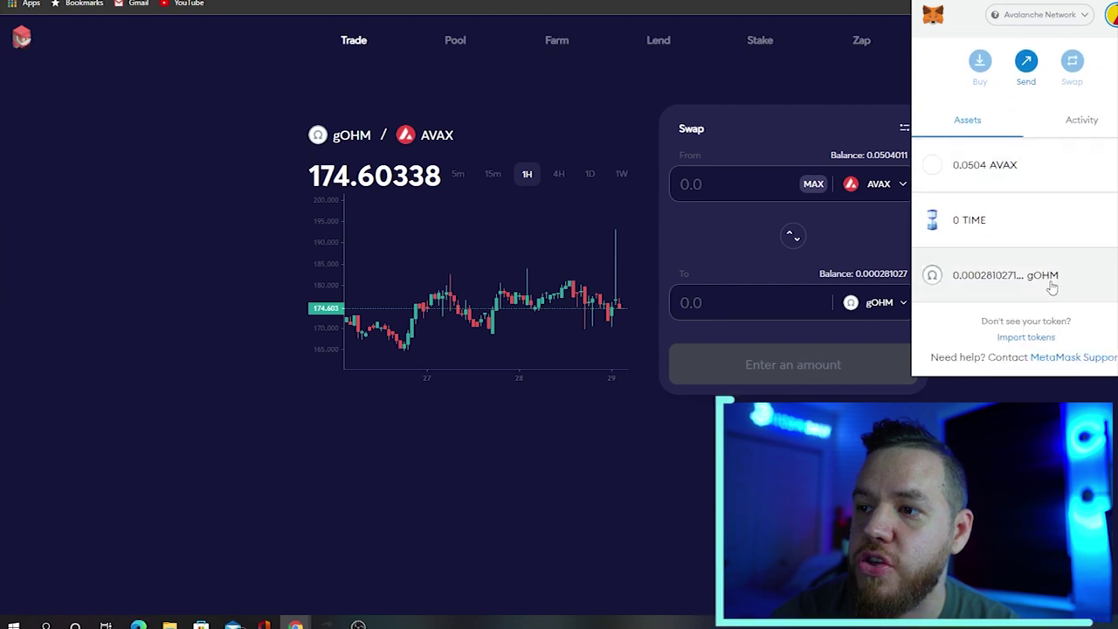
{"action": "scroll", "coordinate": [1051, 282], "scroll_direction": "up", "scroll_amount": 2}
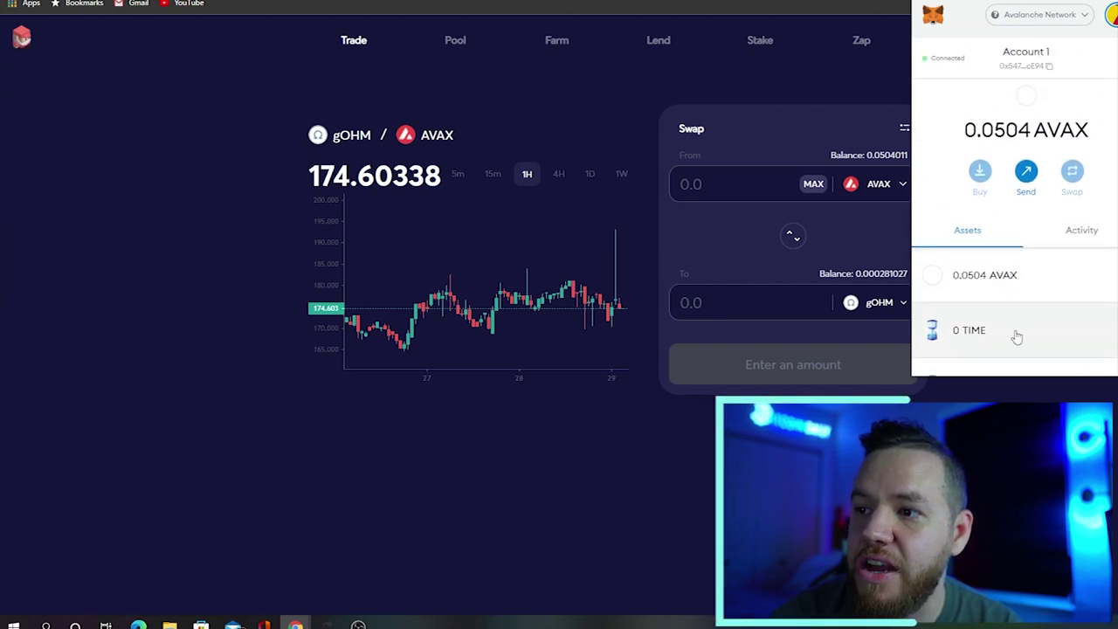
Review the request to add the gOHM token, dismiss it and check gOHM in the MetaMask asset list
{"action": "scroll", "coordinate": [1020, 306], "scroll_direction": "down", "scroll_amount": 2}
{"action": "left_click", "coordinate": [854, 449]}
{"action": "left_click", "coordinate": [798, 428]}
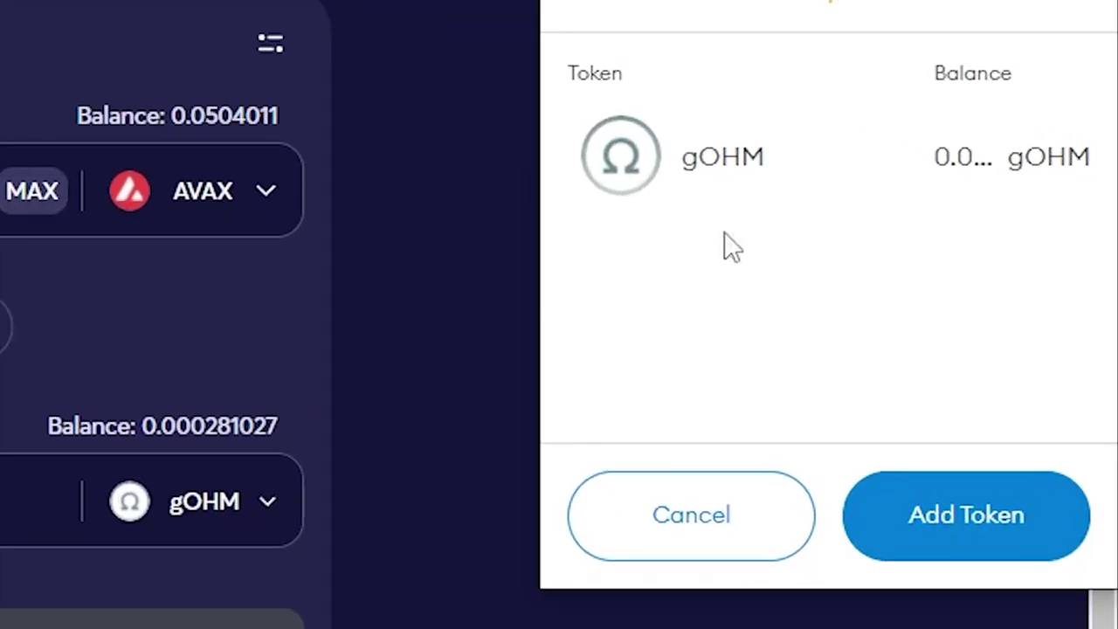
{"action": "left_click", "coordinate": [703, 540]}
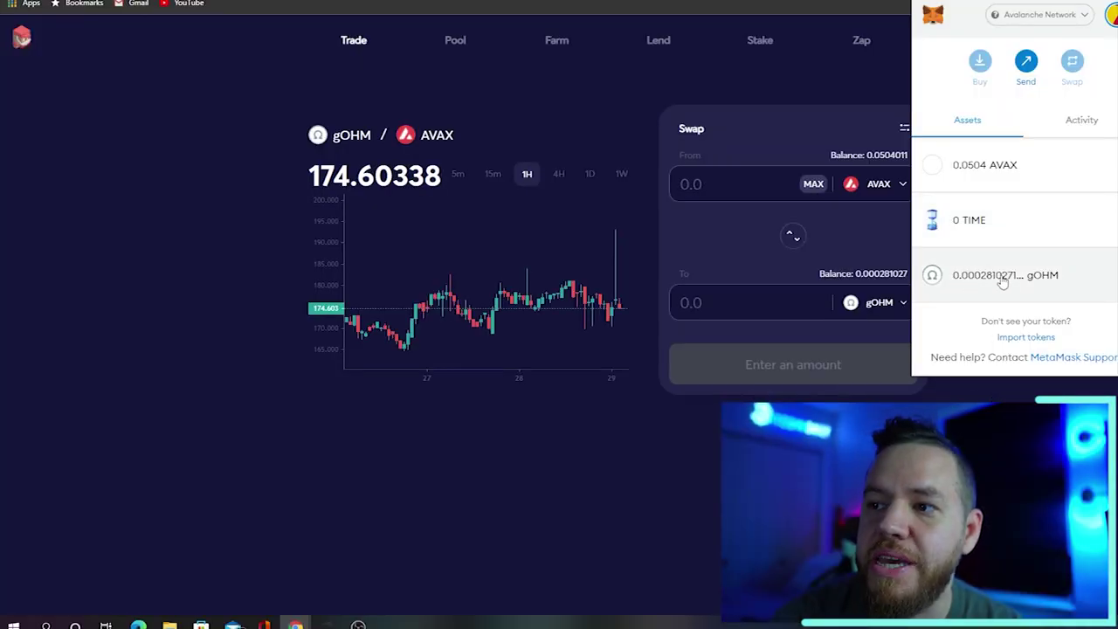
Search the web for "olympusdao", open the Olympus site and enter its app
{"action": "left_click", "coordinate": [342, 8]}
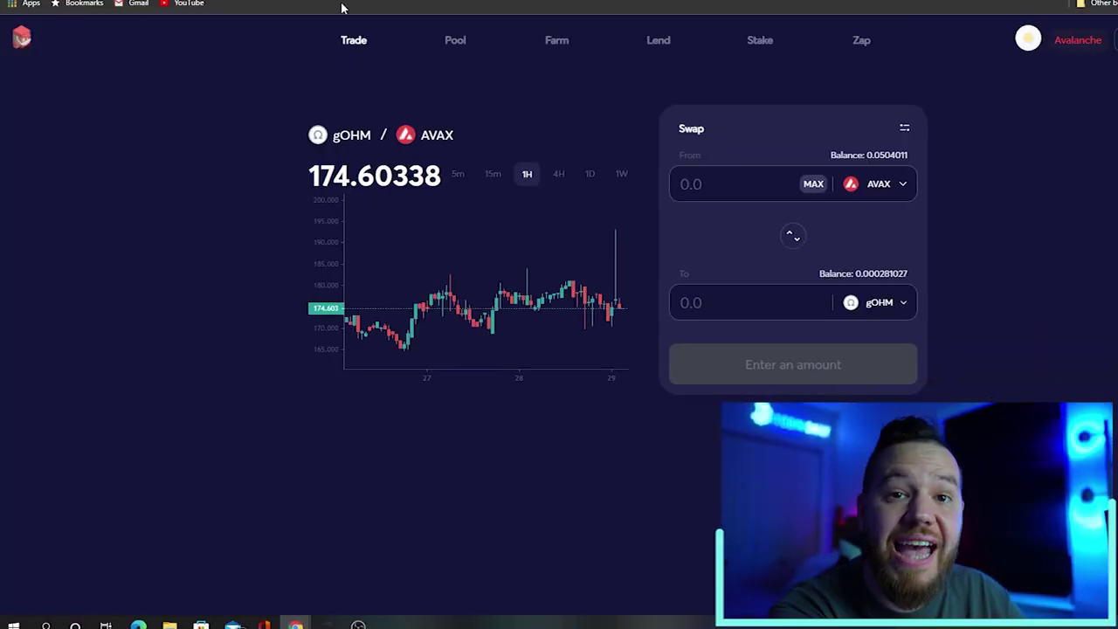
{"action": "type", "text": "olympus"}
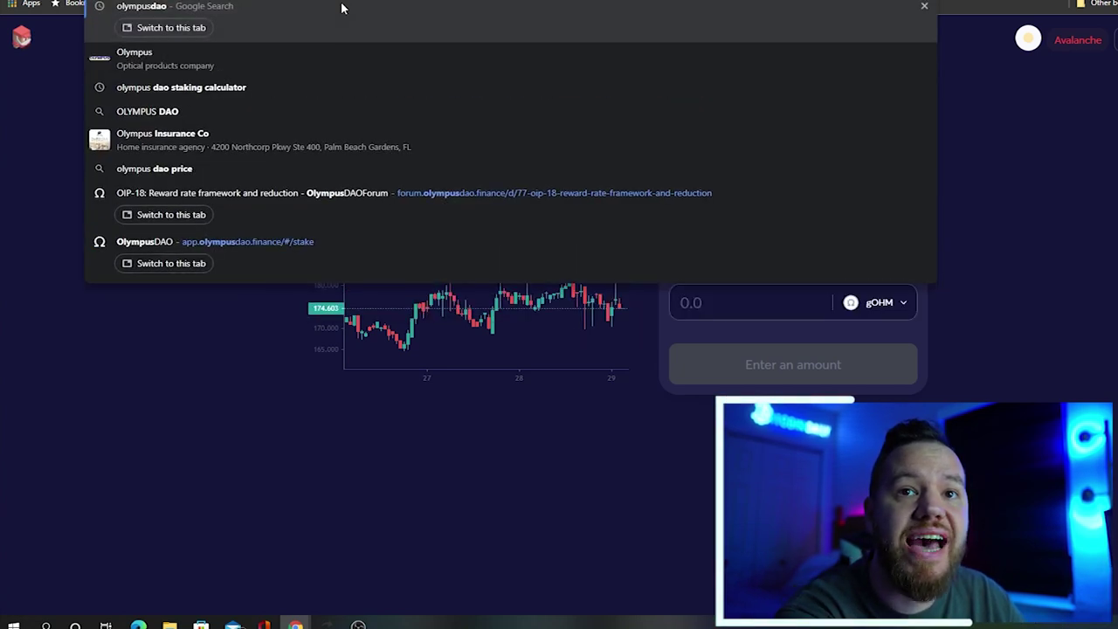
{"action": "key", "text": "Return"}
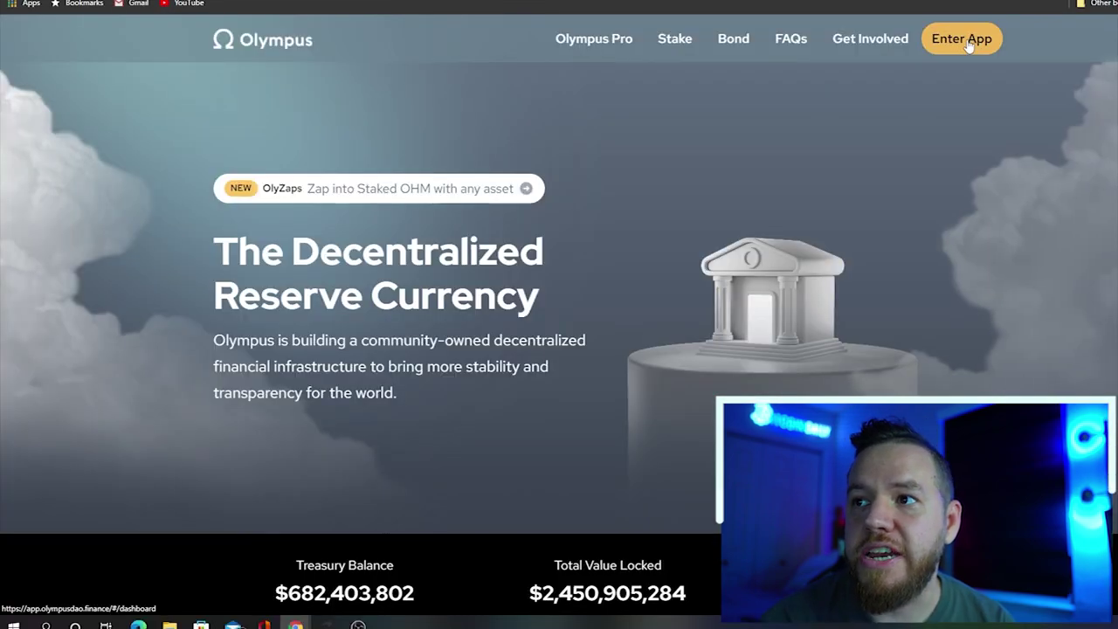
{"action": "left_click", "coordinate": [967, 40]}
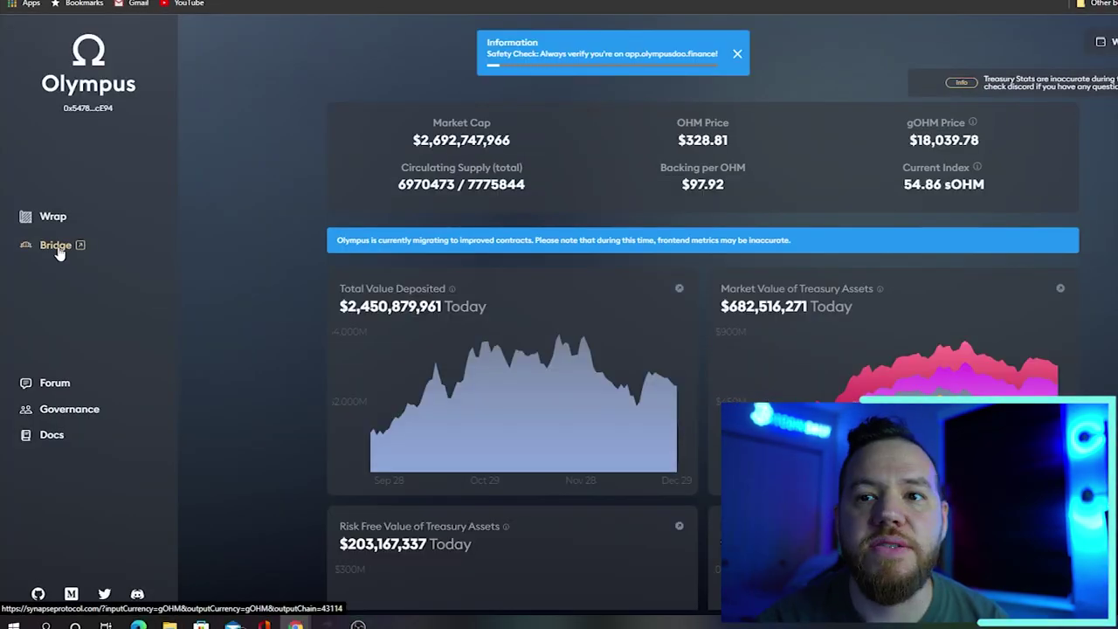
Open the Synapse bridge from Olympus, enter the maximum gOHM amount from Avalanche to Ethereum, check the wallet and return to the Olympus dashboard
{"action": "left_click", "coordinate": [56, 247]}
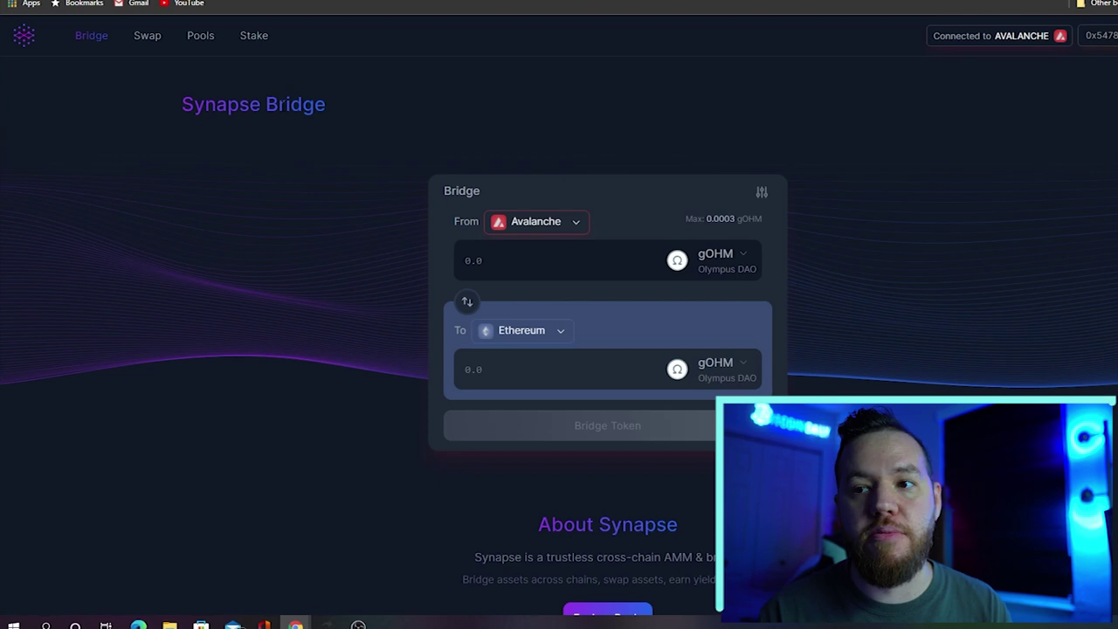
{"action": "left_click", "coordinate": [749, 219]}
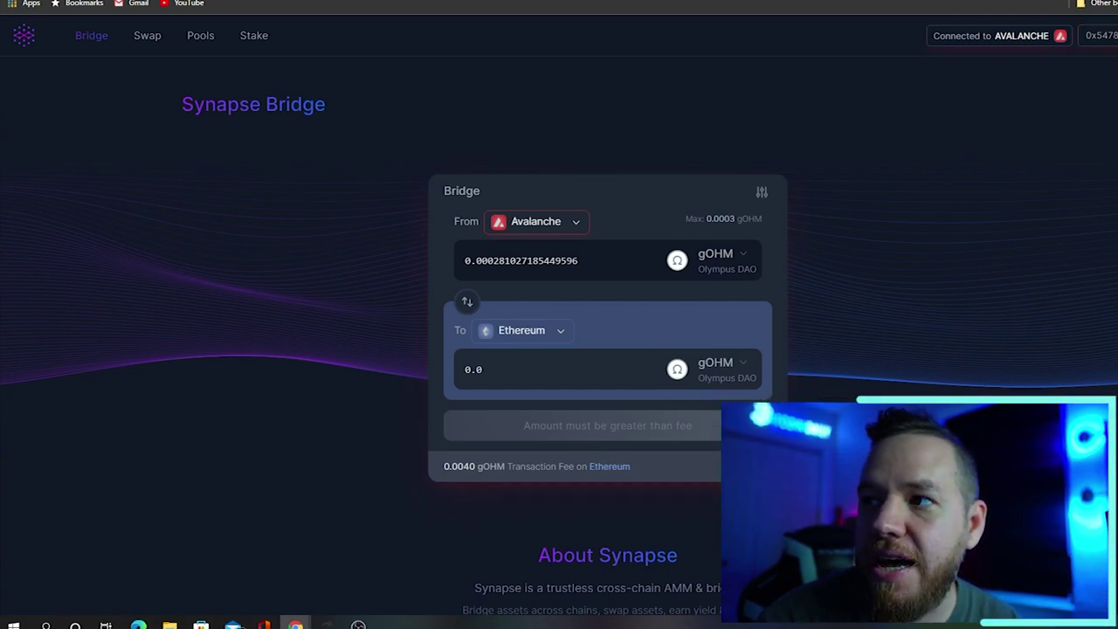
{"action": "left_click", "coordinate": [1108, 2]}
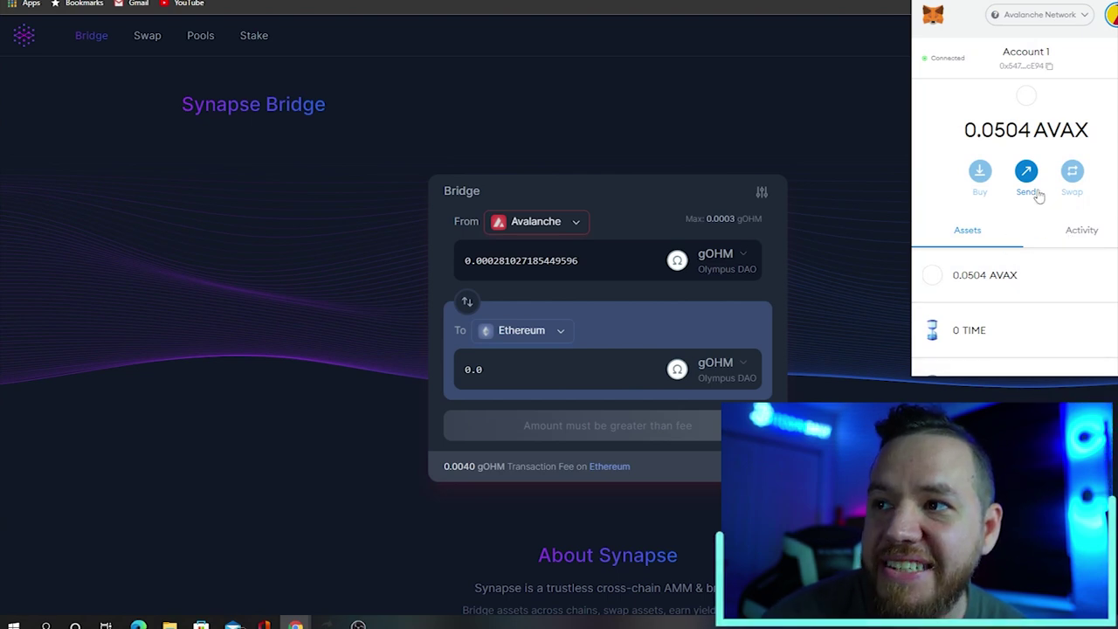
{"action": "left_click", "coordinate": [1009, 384]}
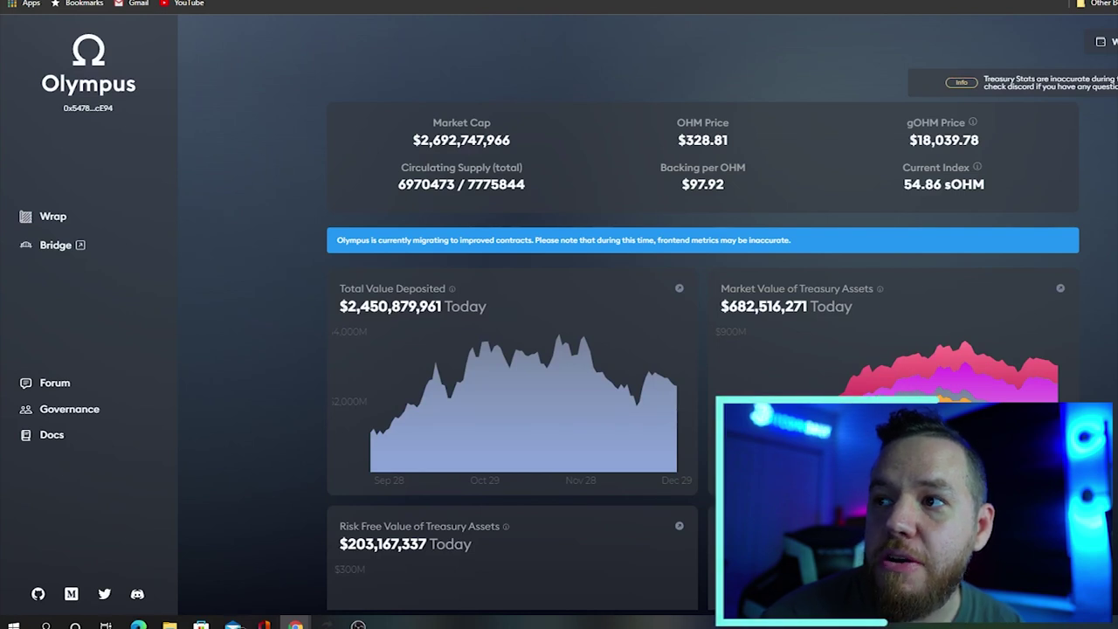
Switch the MetaMask network to Ethereum Mainnet and return to the Olympus dashboard
{"action": "left_click", "coordinate": [1108, 2]}
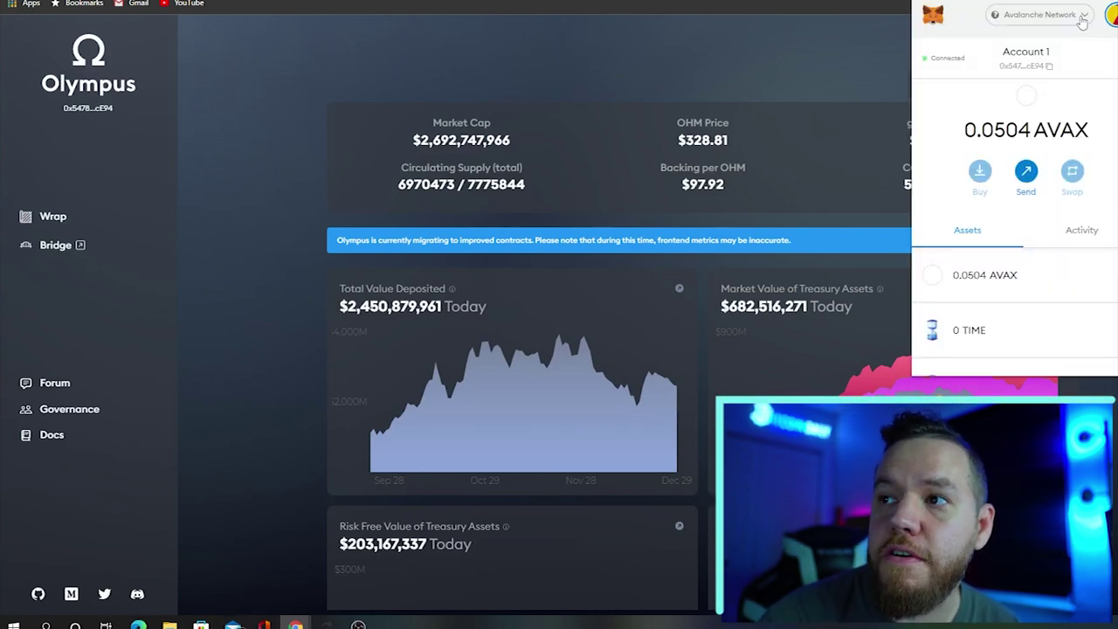
{"action": "left_click", "coordinate": [1082, 16]}
{"action": "left_click", "coordinate": [1031, 108]}
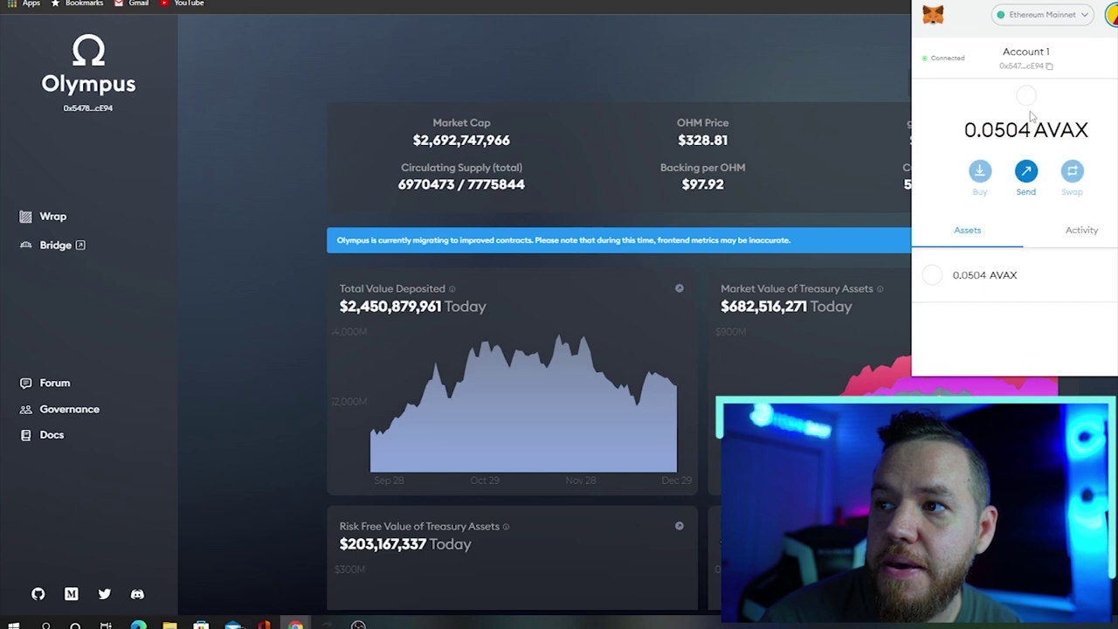
{"action": "left_click", "coordinate": [253, 279]}
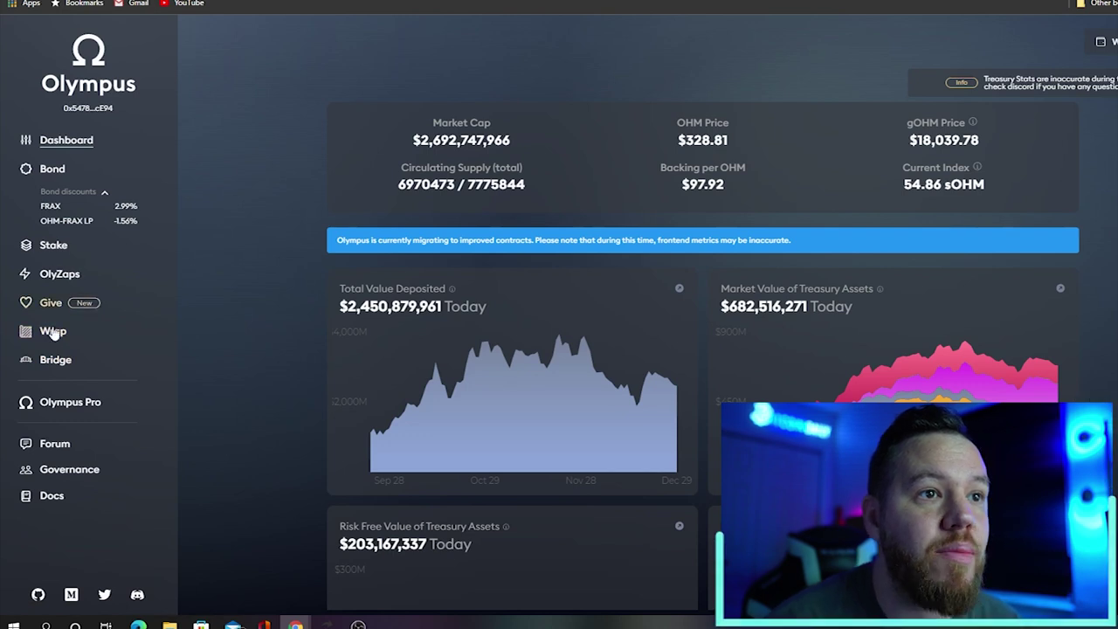
Open the staking page, request approval for staking OHM, review the transaction fee and reject the request
{"action": "left_click", "coordinate": [54, 247]}
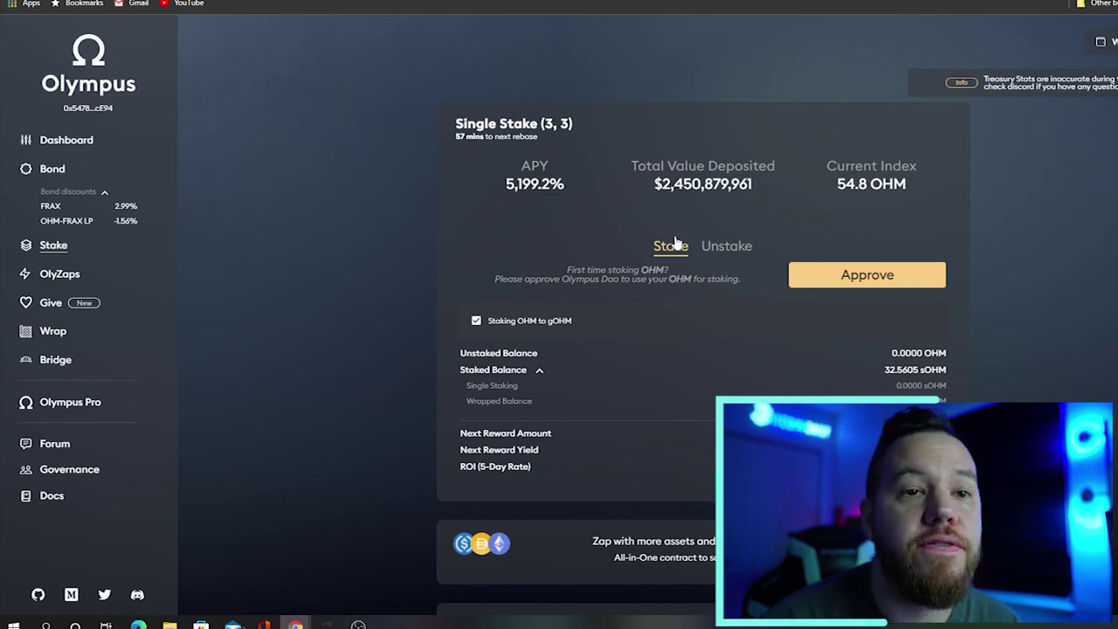
{"action": "left_click", "coordinate": [864, 276]}
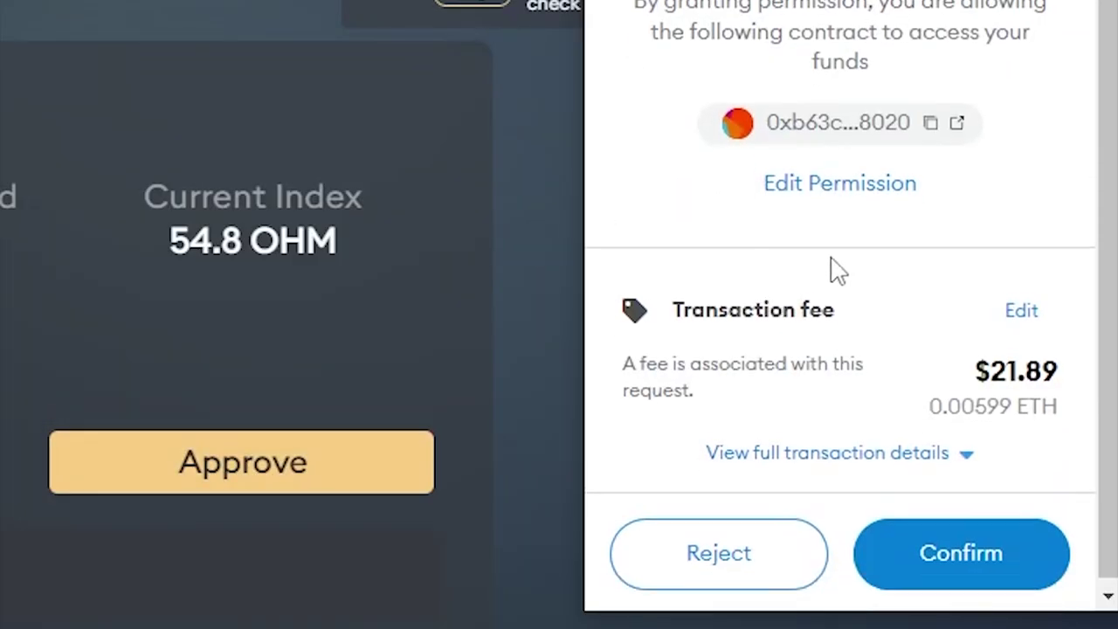
{"action": "scroll", "coordinate": [844, 306], "scroll_direction": "down", "scroll_amount": 1}
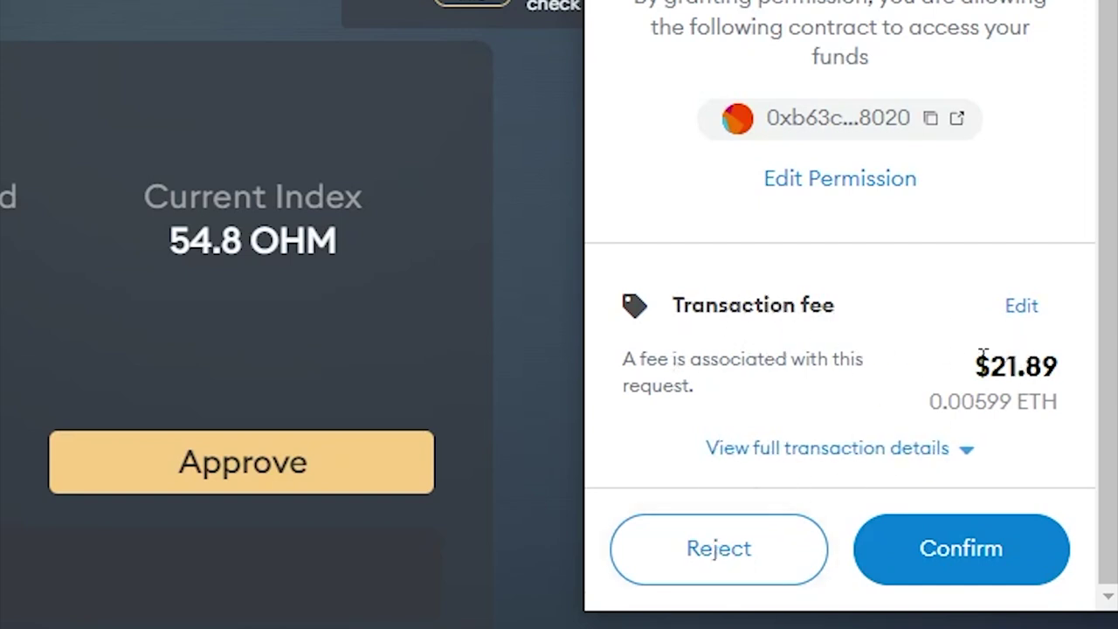
{"action": "left_click", "coordinate": [671, 566]}
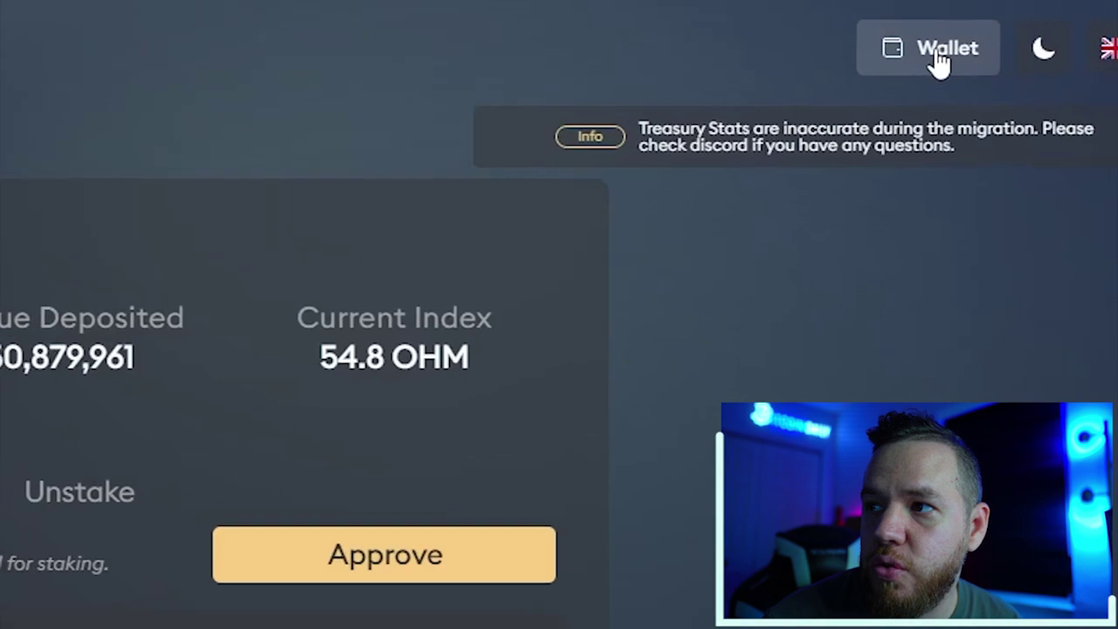
Open the Olympus wallet overview and expand the gOHM entry to examine its balances by network
{"action": "left_click", "coordinate": [784, 74]}
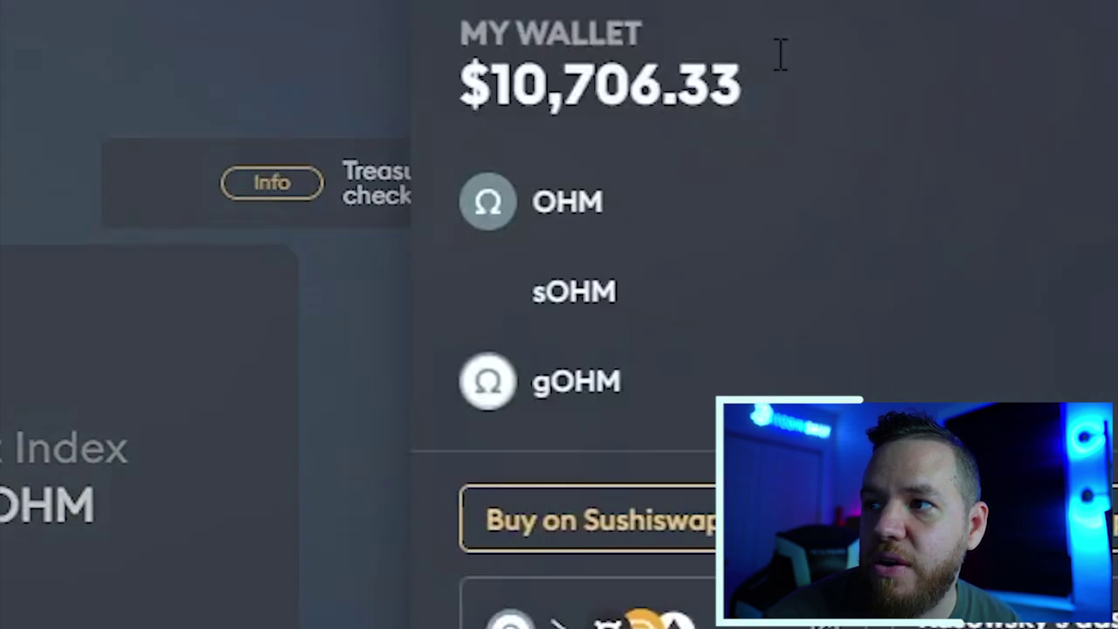
{"action": "left_click", "coordinate": [375, 392]}
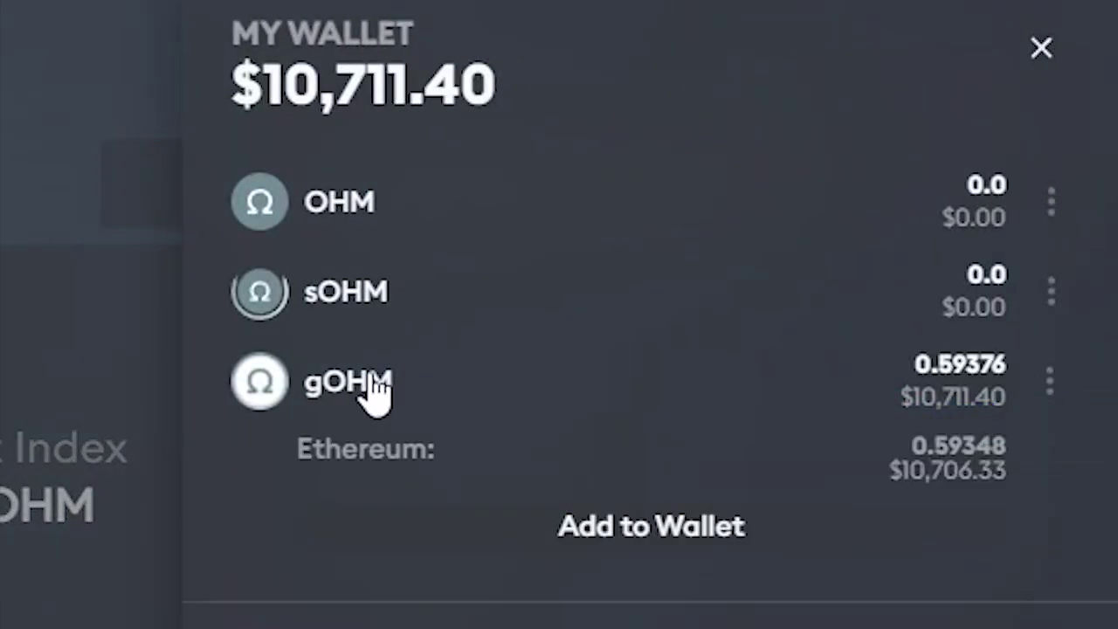